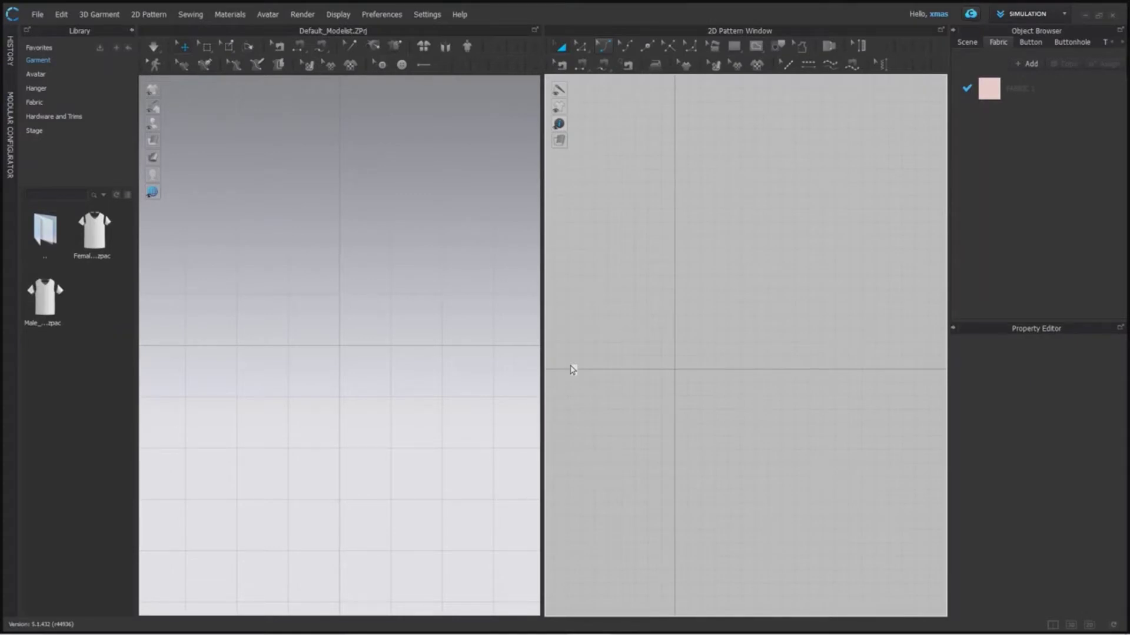
Create a 10 by 10 in rectangle pattern and move it closer to the 2D window's origin.
right_click_drag(573, 369, 573, 344)
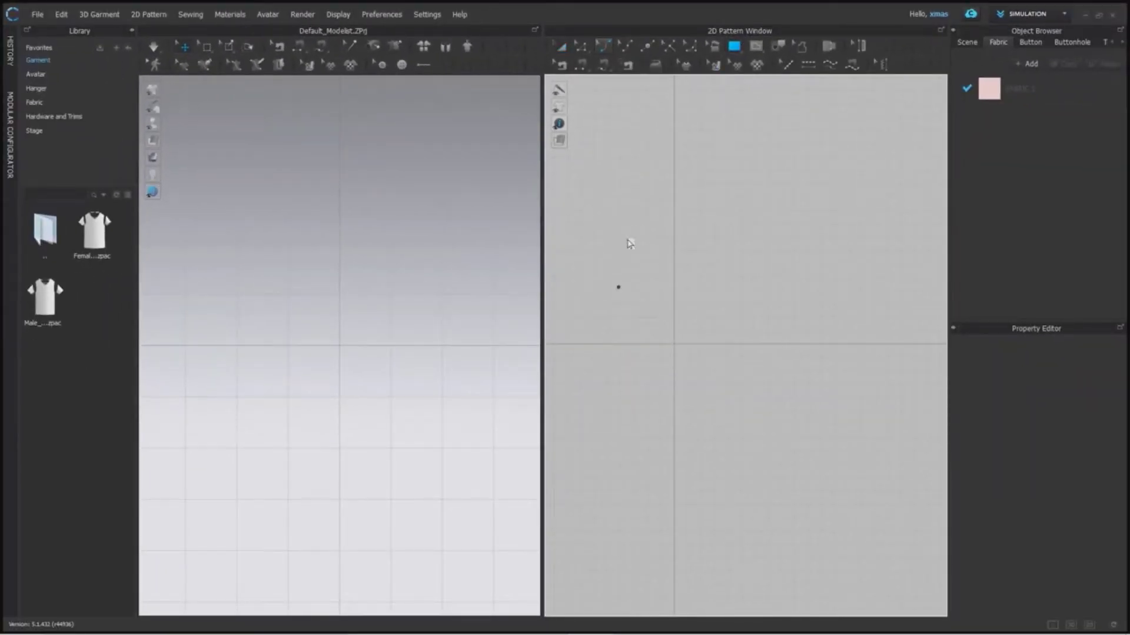
left_click(690, 345)
type("10")
double_click(612, 252)
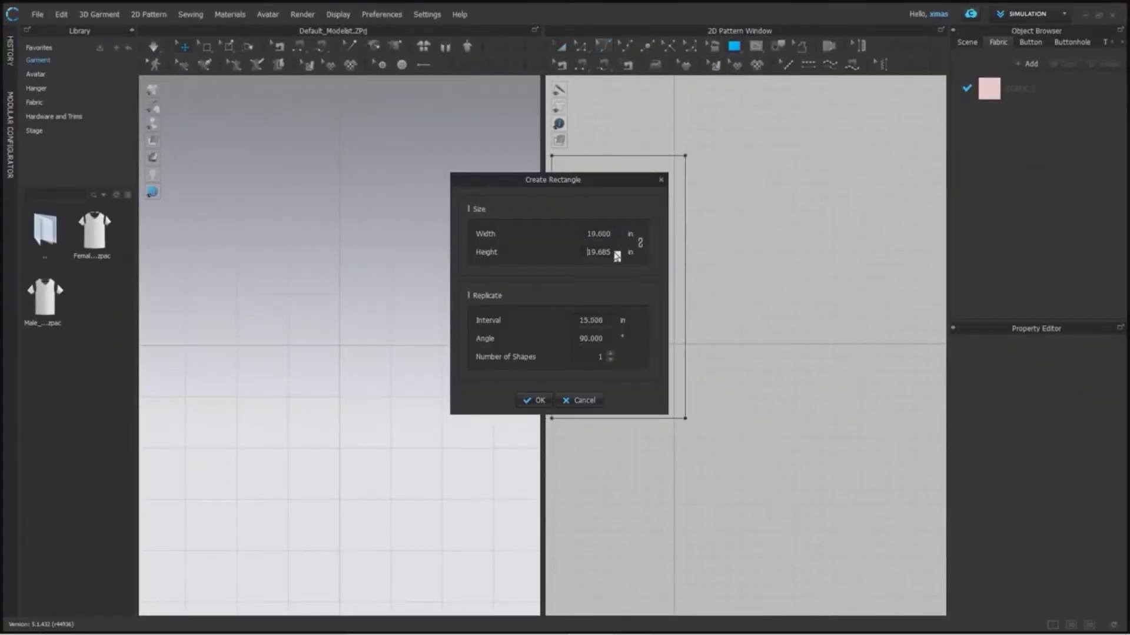
type("10")
key("Return")
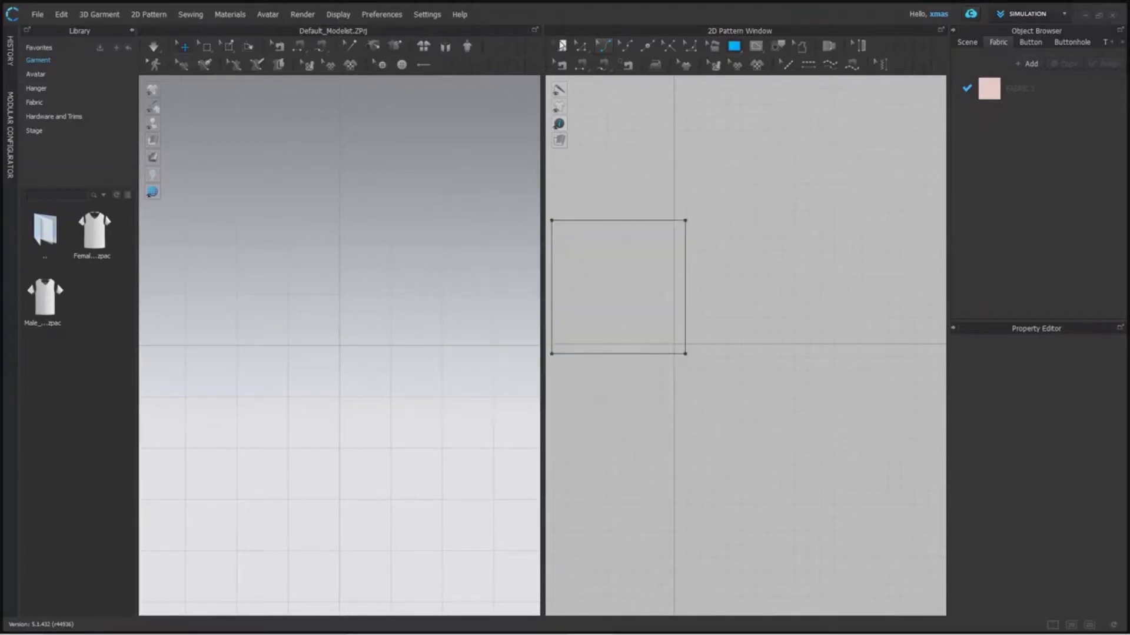
left_click(561, 46)
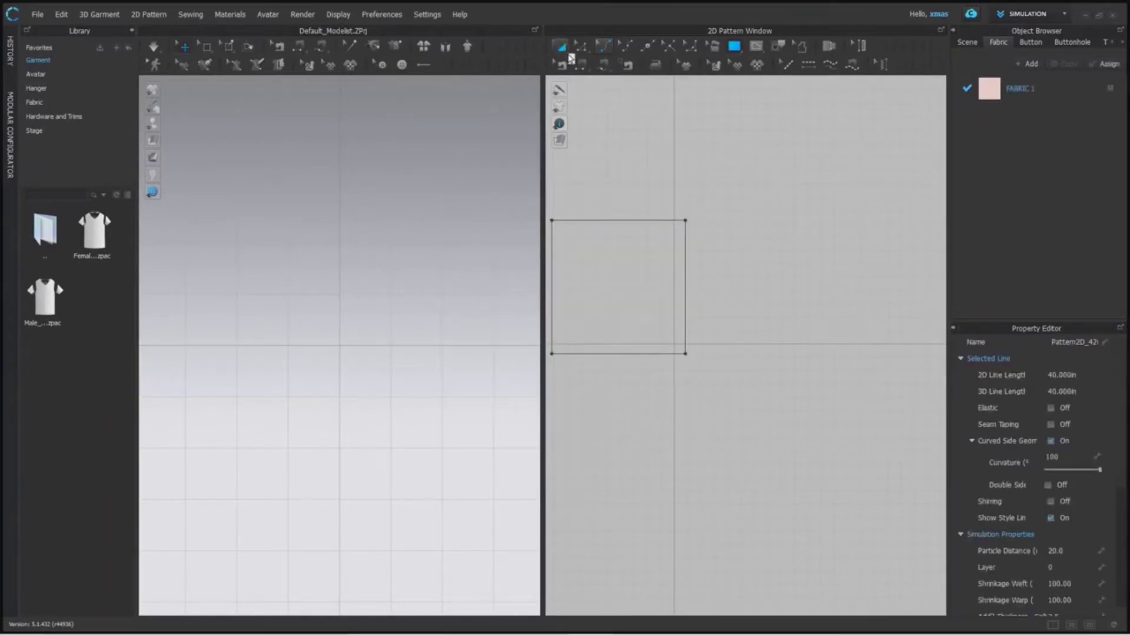
left_click_drag(617, 258, 668, 311)
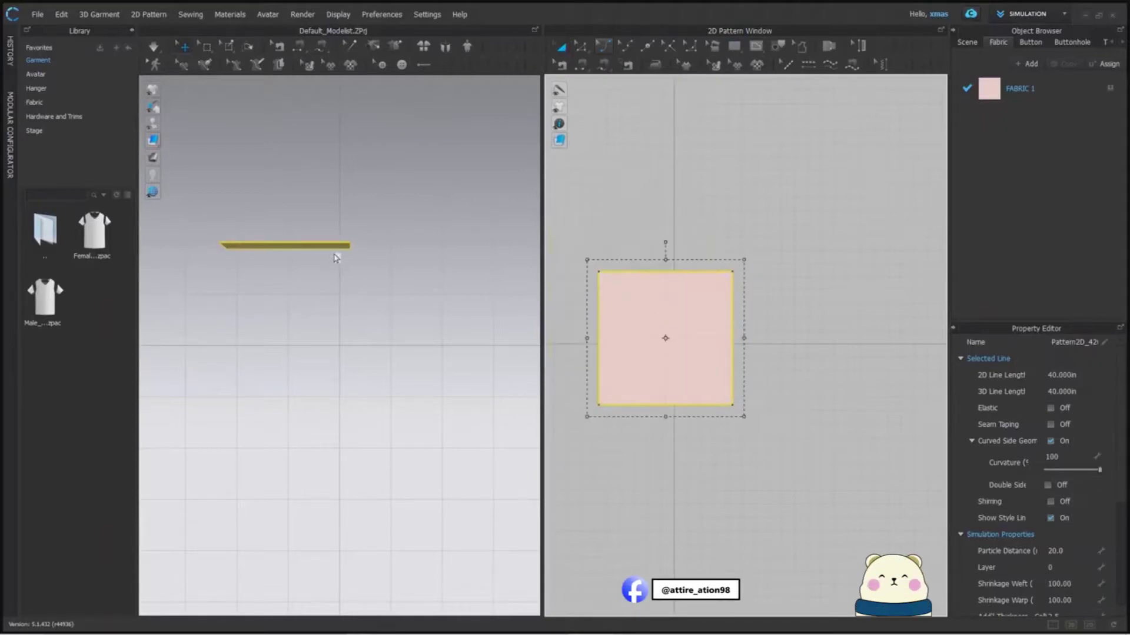
Adjust the square's position in 3D and start the simulation to settle it flat on the floor grid.
right_click_drag(336, 258, 385, 354)
left_click(303, 248)
left_click_drag(384, 353, 389, 361)
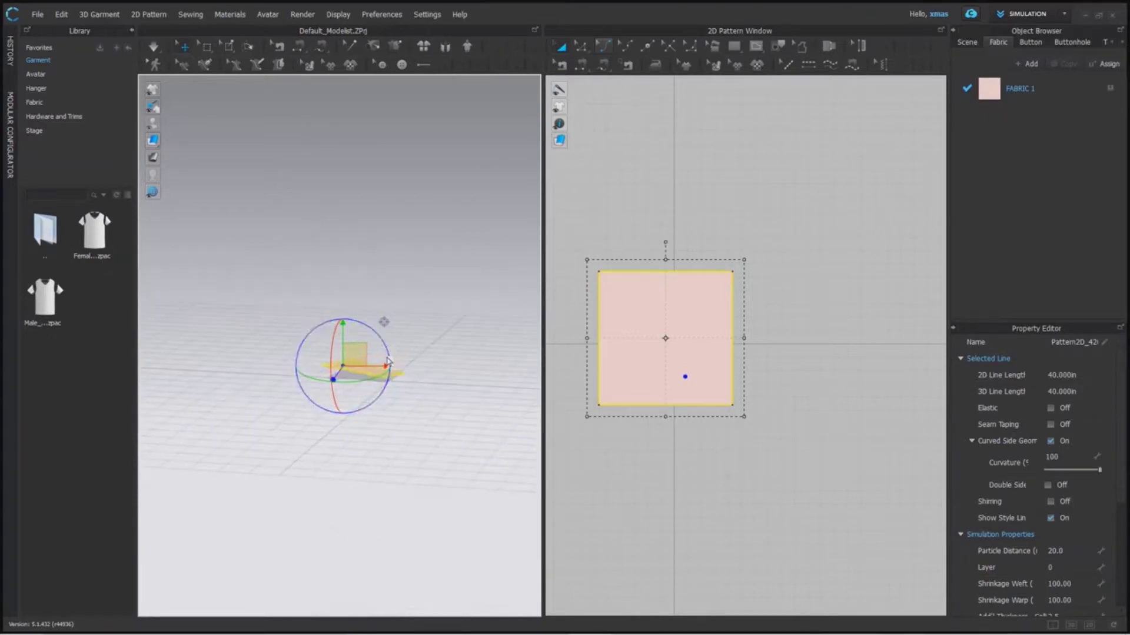
key("q")
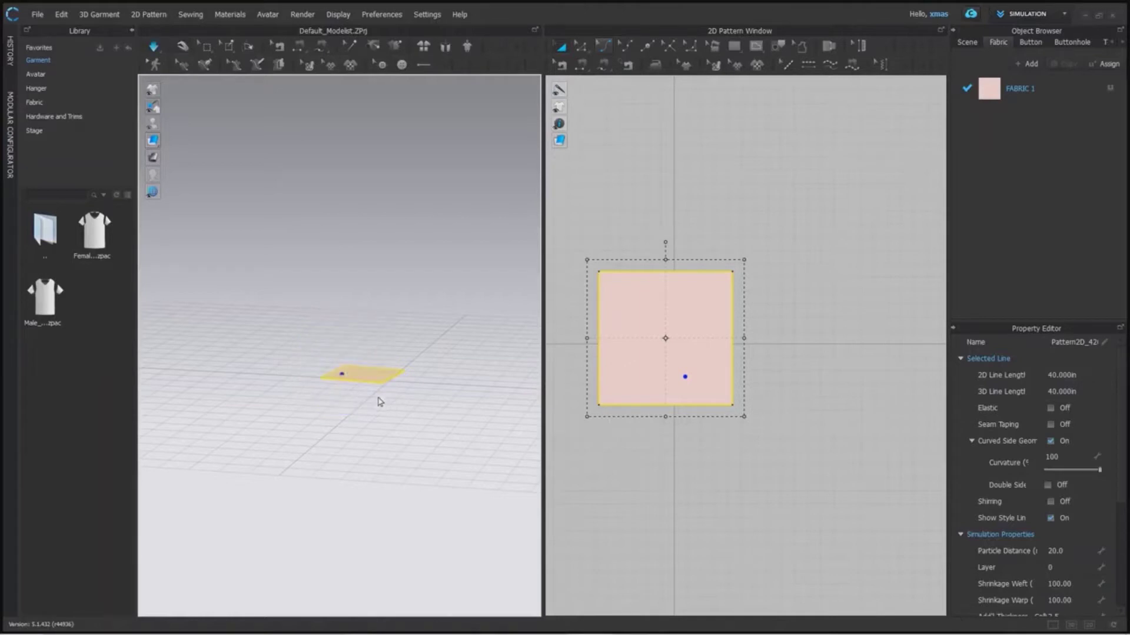
View the square from below and pull it toward the centre of the 3D grid.
key("5")
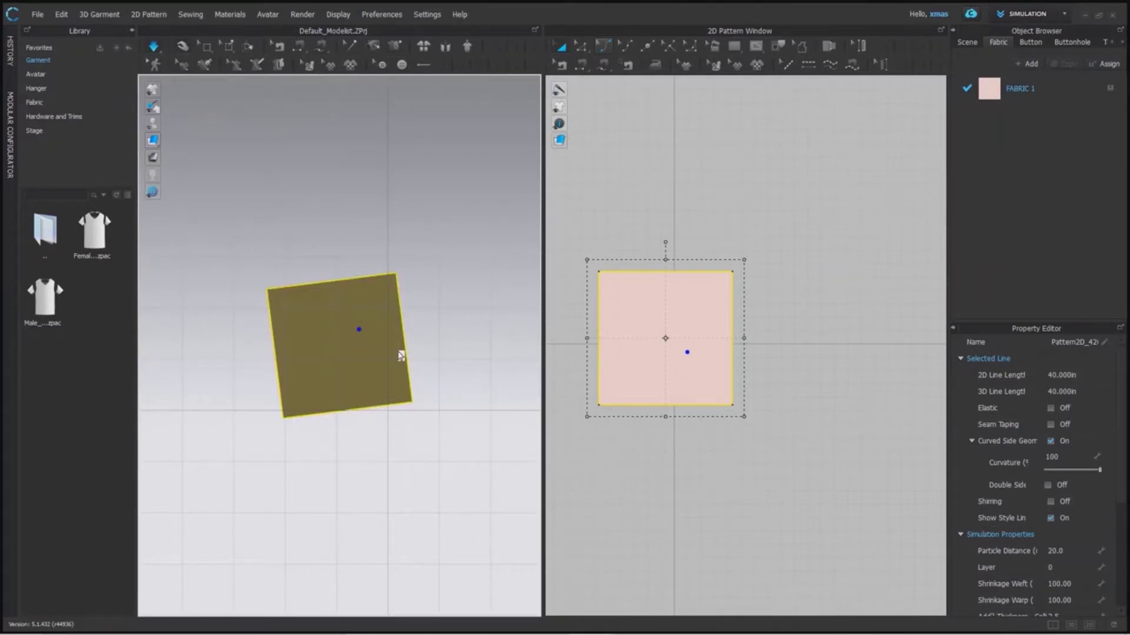
left_click_drag(353, 331, 426, 356)
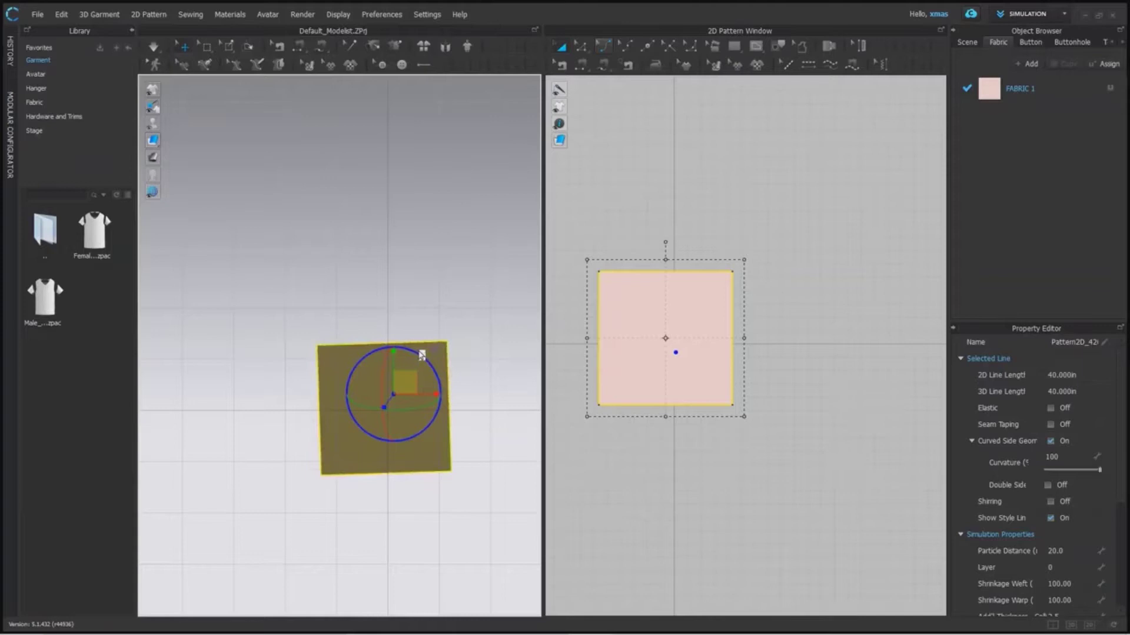
left_click(447, 315)
Display the 3D square as a Thick Textured Surface and change FABRIC 1's color to white.
mouse_move(157, 145)
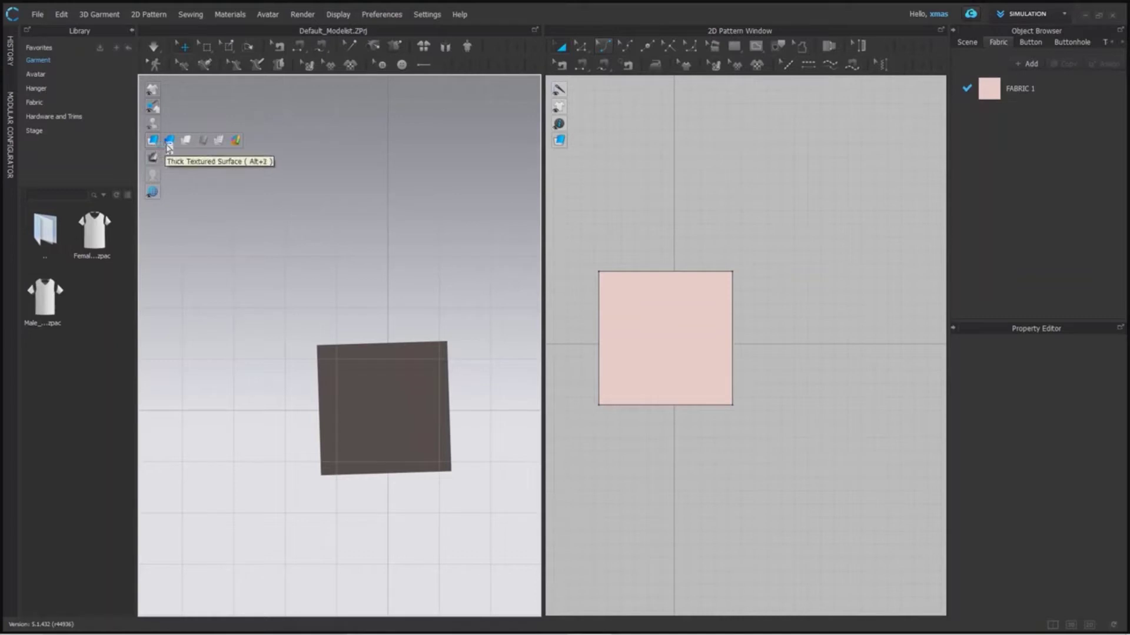
left_click(168, 142)
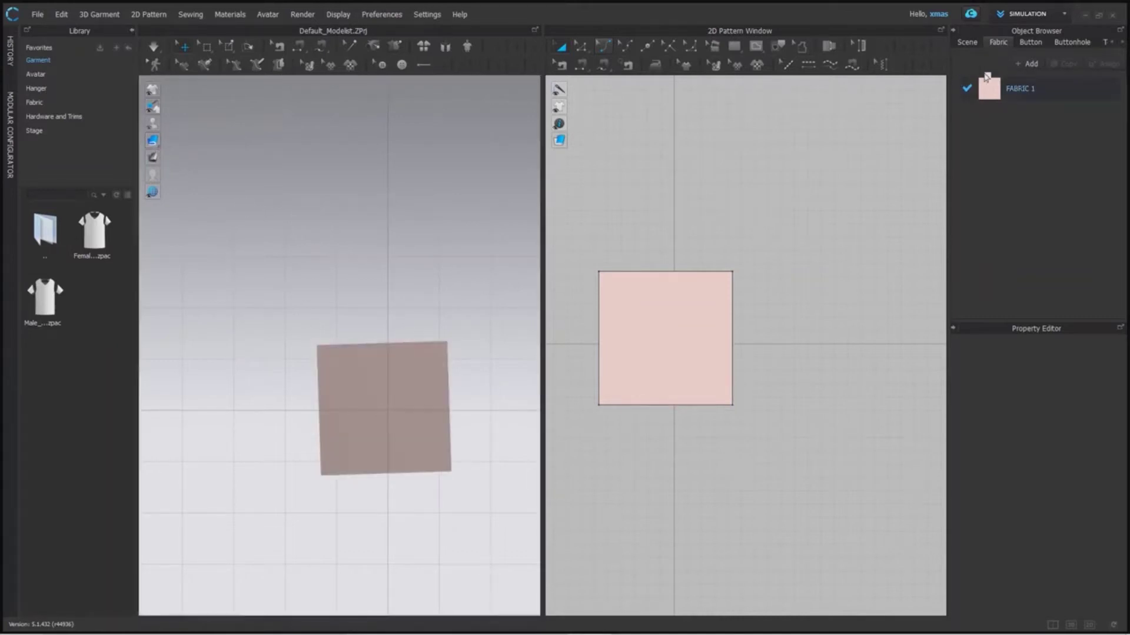
left_click(987, 77)
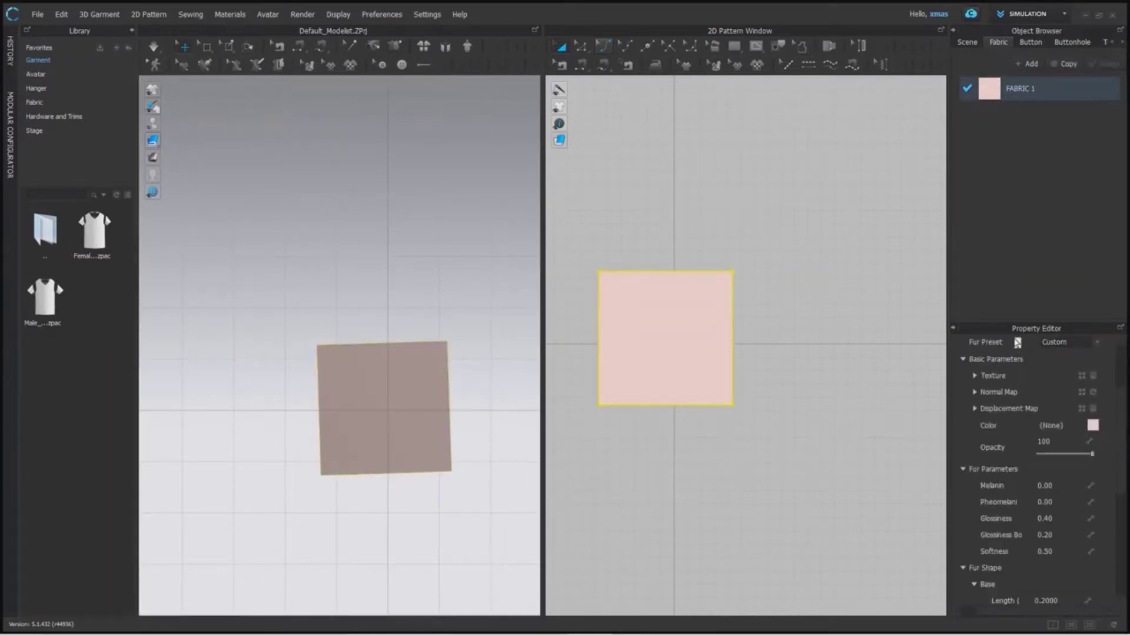
left_click(1093, 425)
left_click(335, 177)
left_click(535, 422)
Switch the square's 3D display back to the thin textured surface and show its front face.
right_click_drag(427, 412, 471, 310)
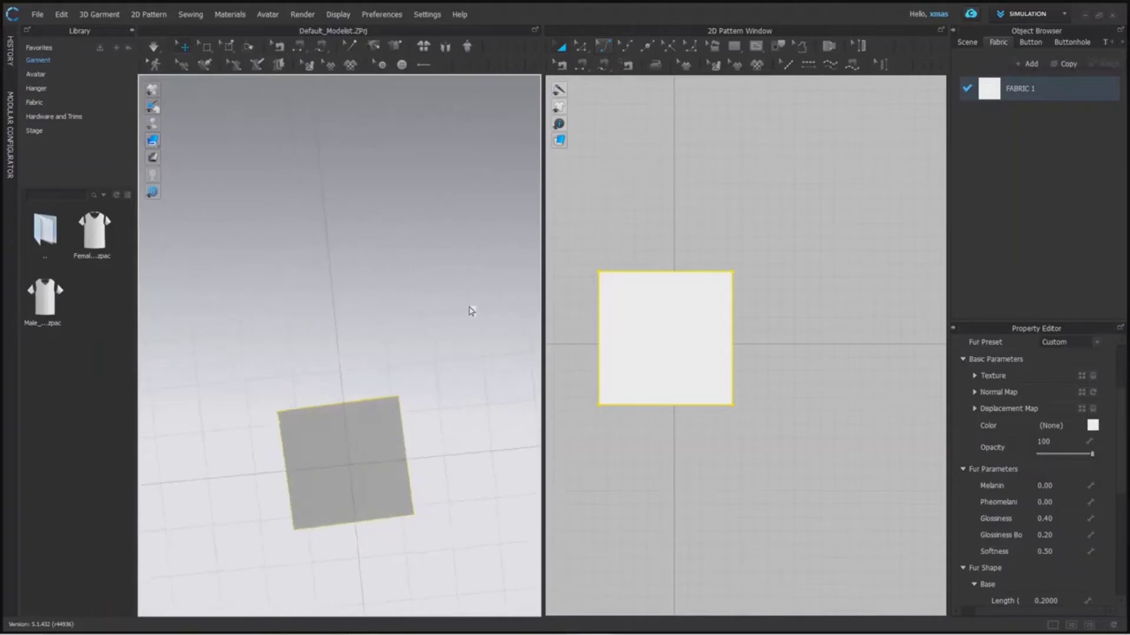
mouse_move(153, 142)
left_click(172, 140)
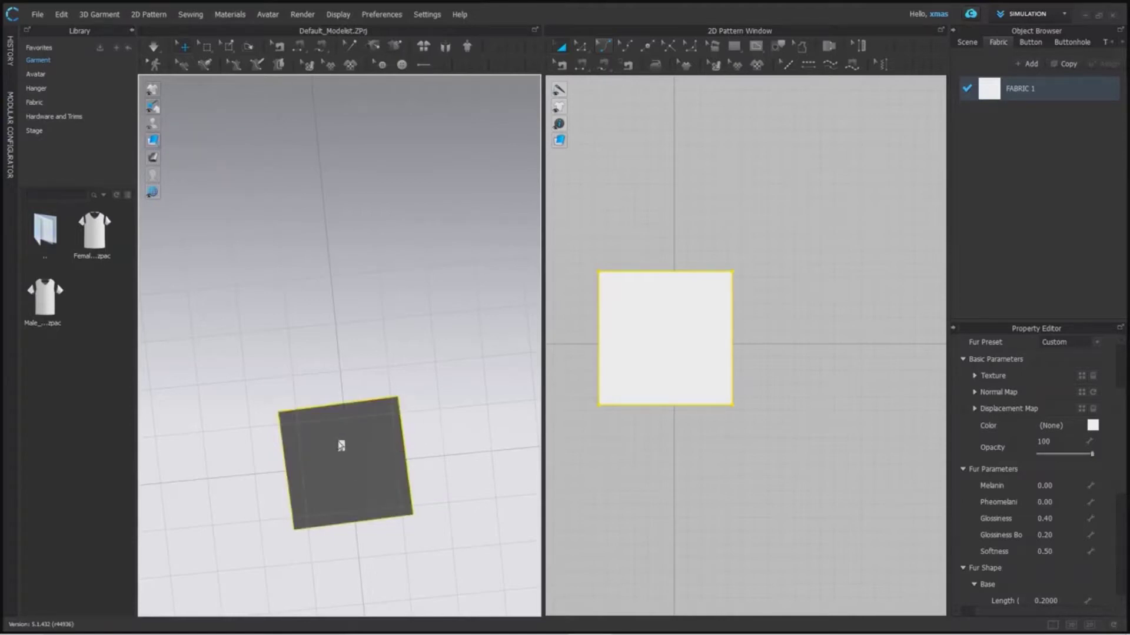
right_click_drag(356, 370, 363, 574)
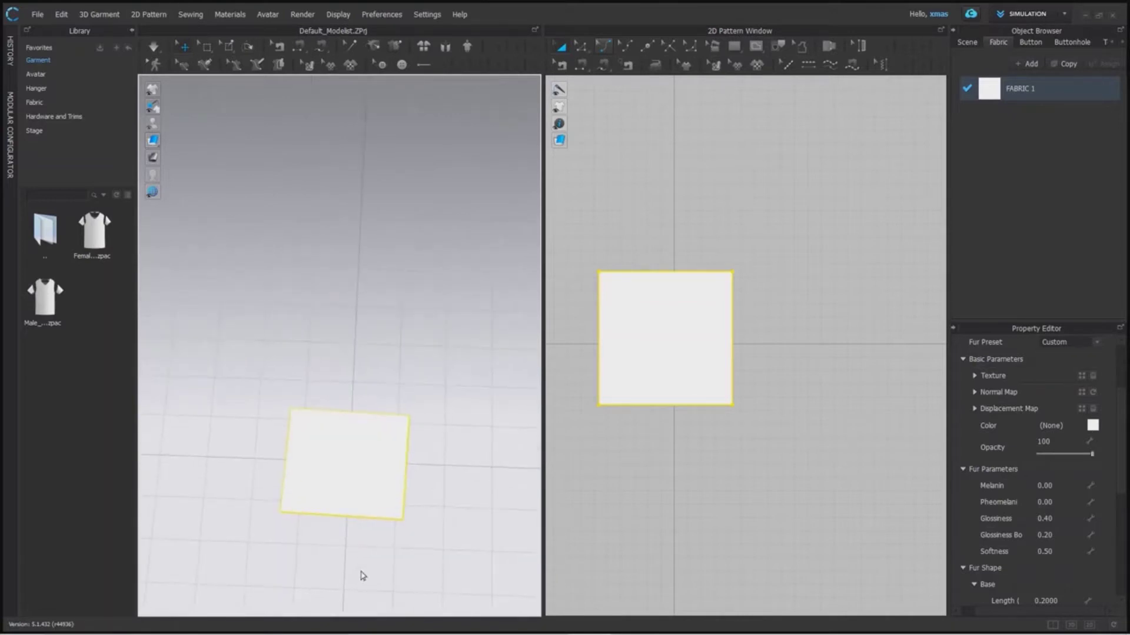
Compare the Thick Textured Surface display with the thin textured one, returning to the thin display.
mouse_move(168, 145)
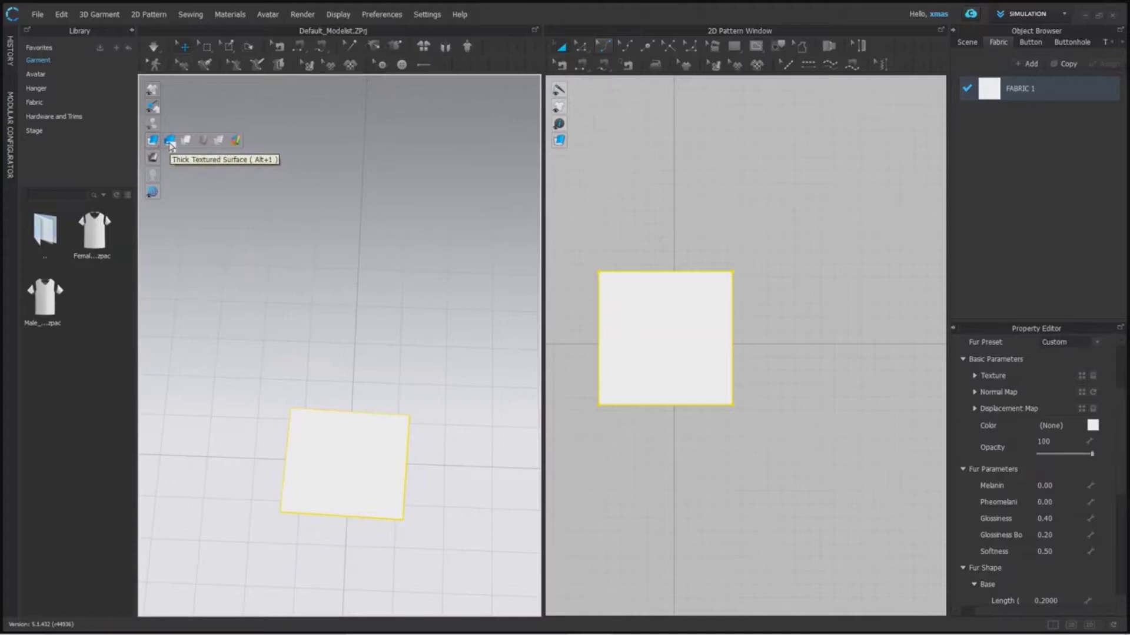
left_click(170, 146)
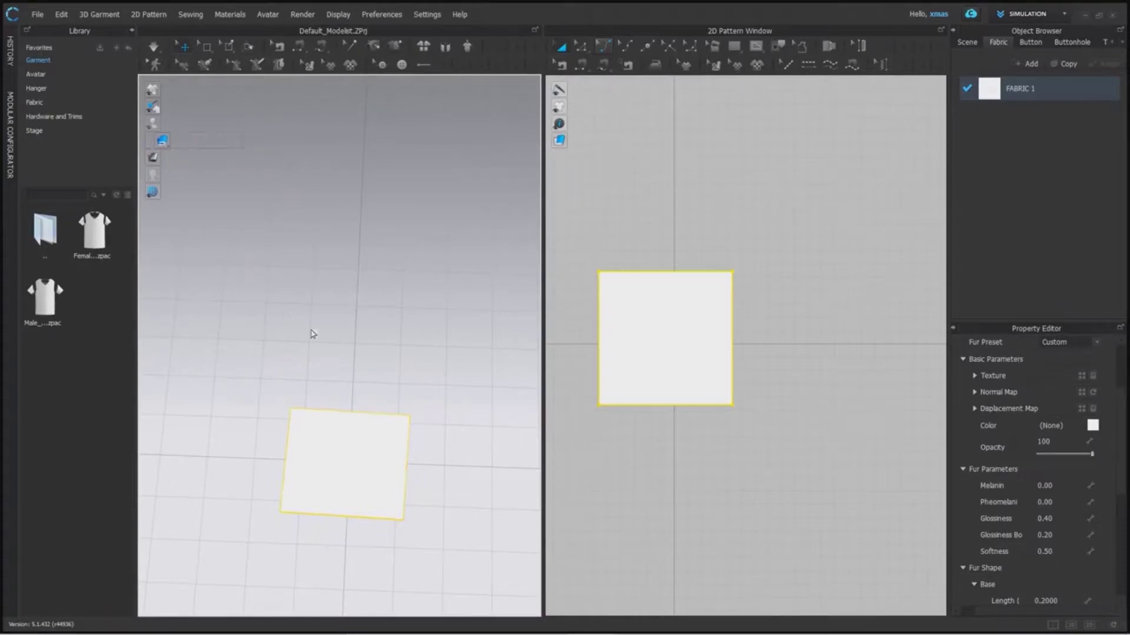
mouse_move(401, 474)
right_mouse_down()
mouse_move(398, 355)
mouse_move(353, 271)
mouse_move(368, 469)
mouse_move(414, 474)
right_mouse_up()
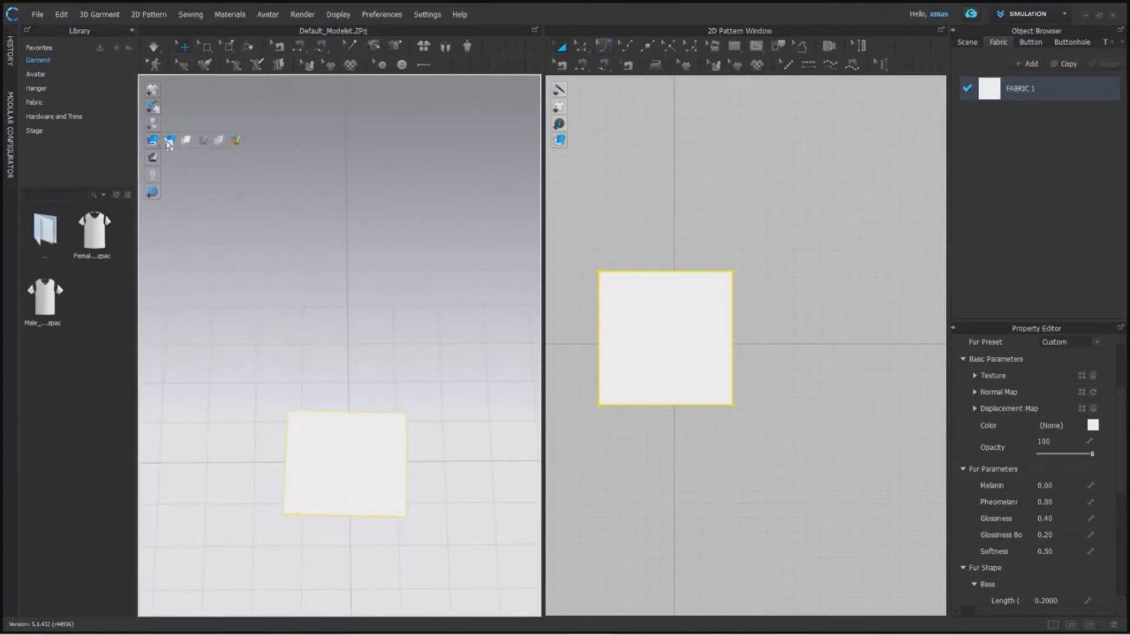
left_click(169, 145)
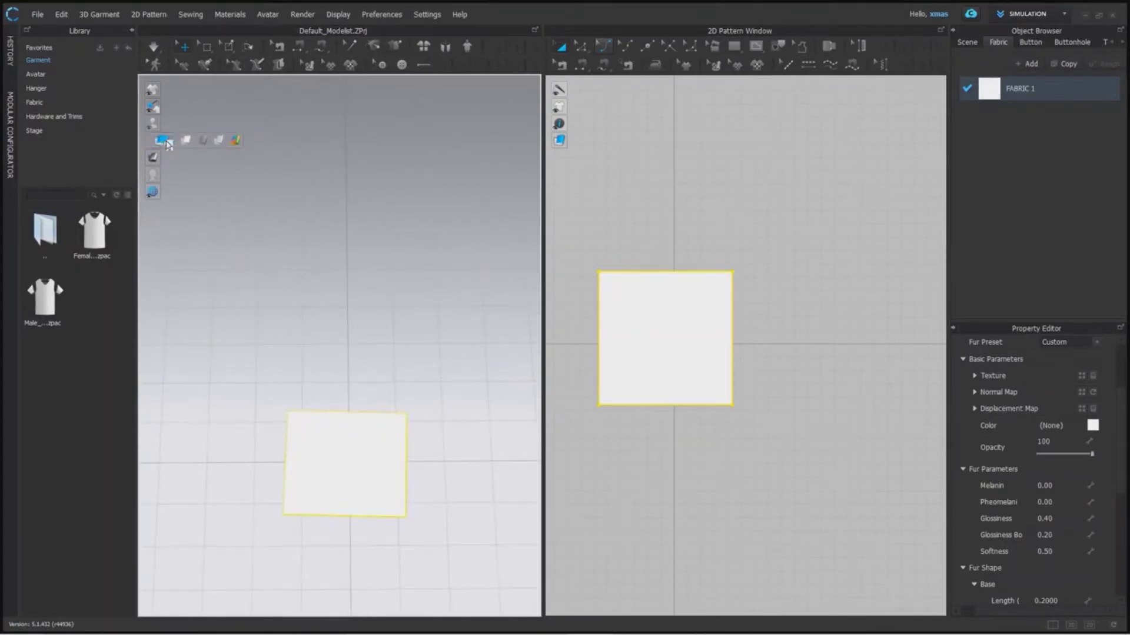
Examine the white square in the 3D window from several angles and distances.
mouse_move(453, 441)
right_mouse_down()
mouse_move(440, 439)
mouse_move(449, 462)
right_mouse_up()
left_click(444, 421)
left_click(373, 460)
right_click_drag(373, 461, 358, 432)
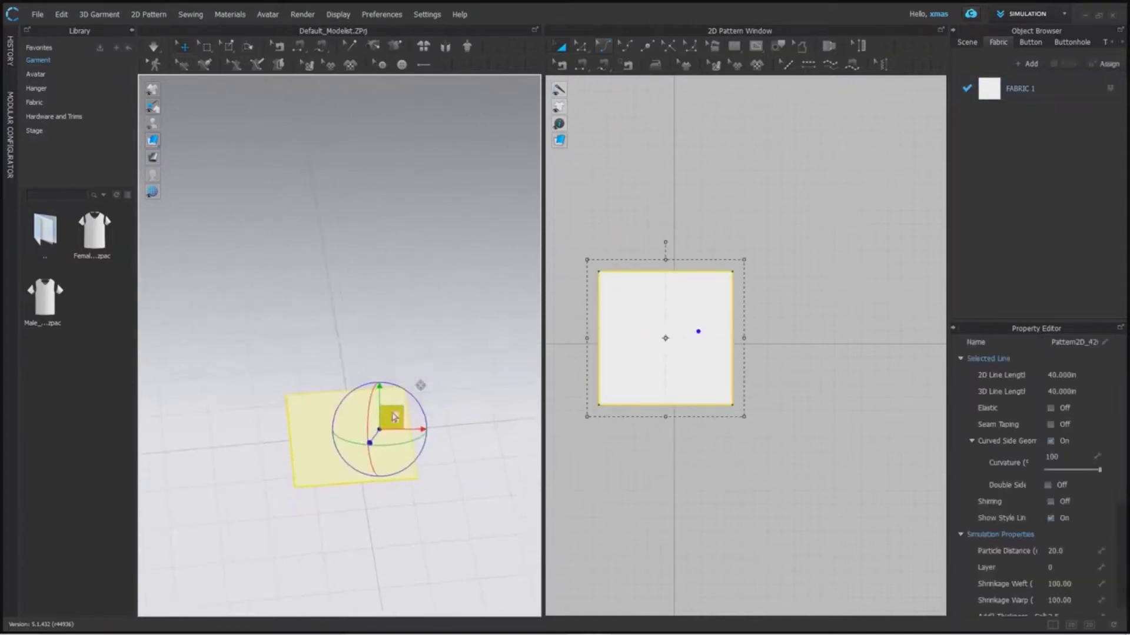
scroll(348, 364, "down", 10)
scroll(343, 370, "up", 10)
right_click_drag(395, 494, 395, 523)
left_click(404, 430)
left_click(364, 335)
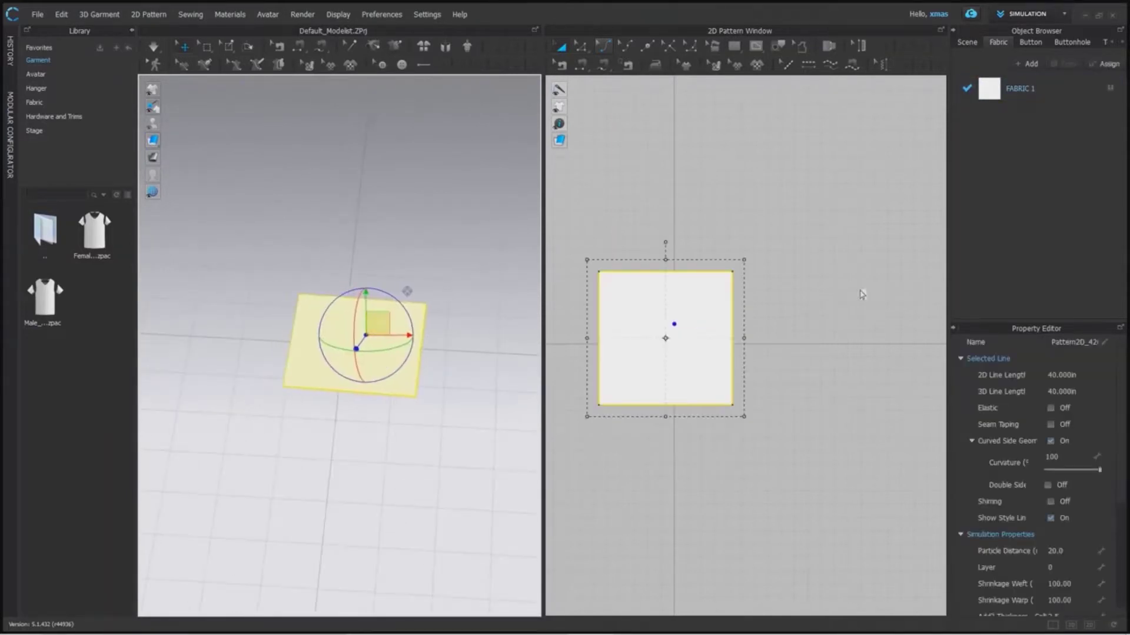
left_click(810, 290)
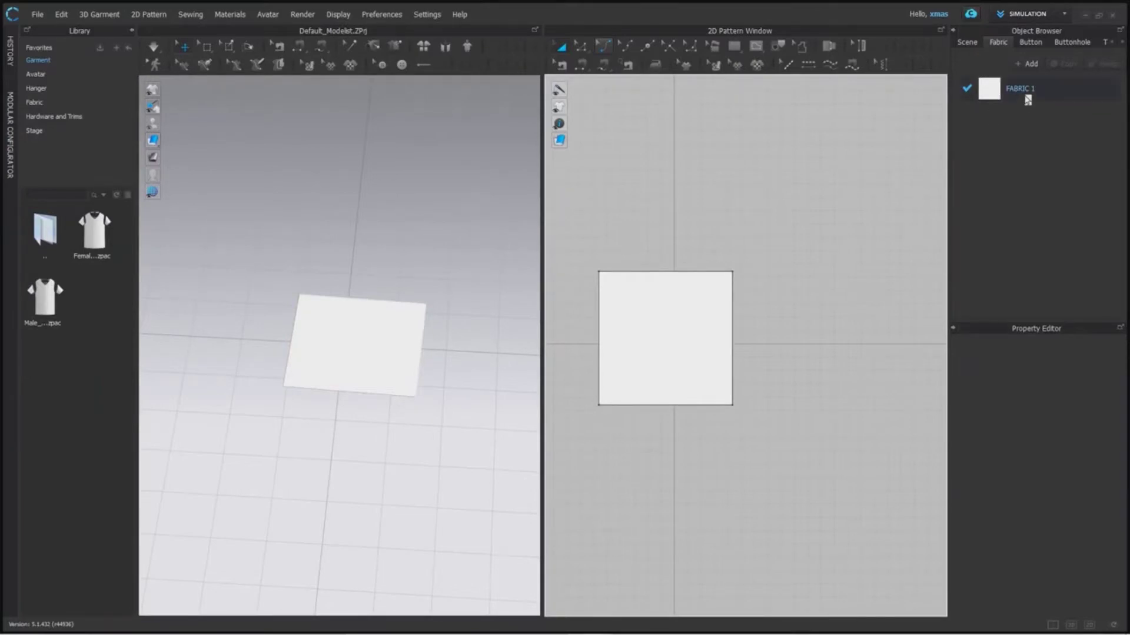
Switch FABRIC 1's front material type to Fabric_Matte and back to Fur (Render Only).
left_click(1057, 98)
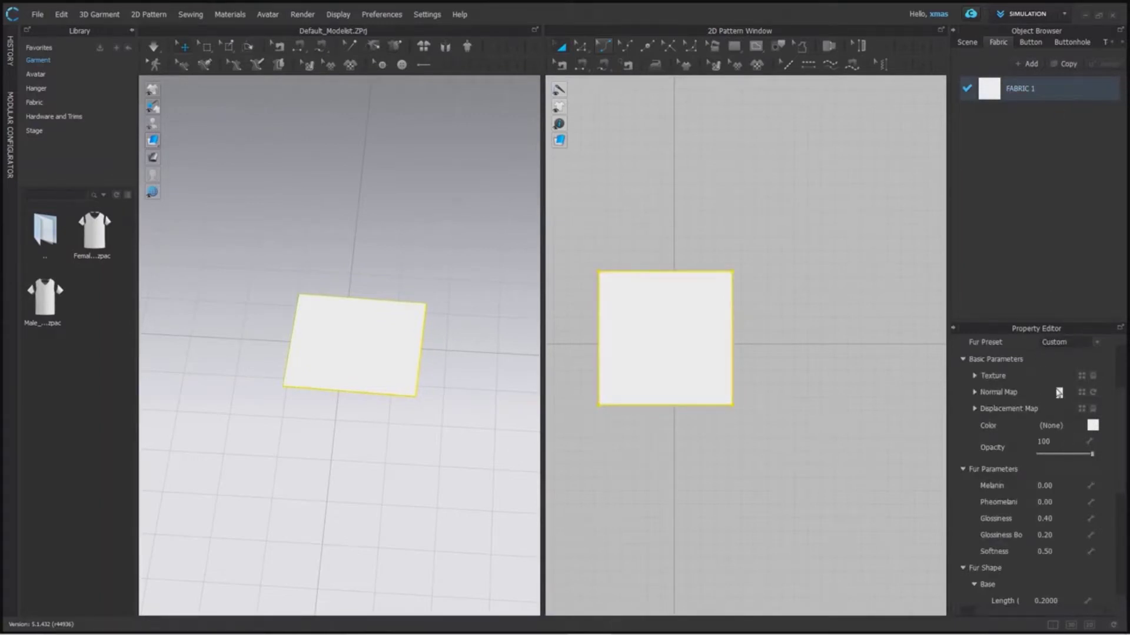
scroll(1060, 393, "up", 2)
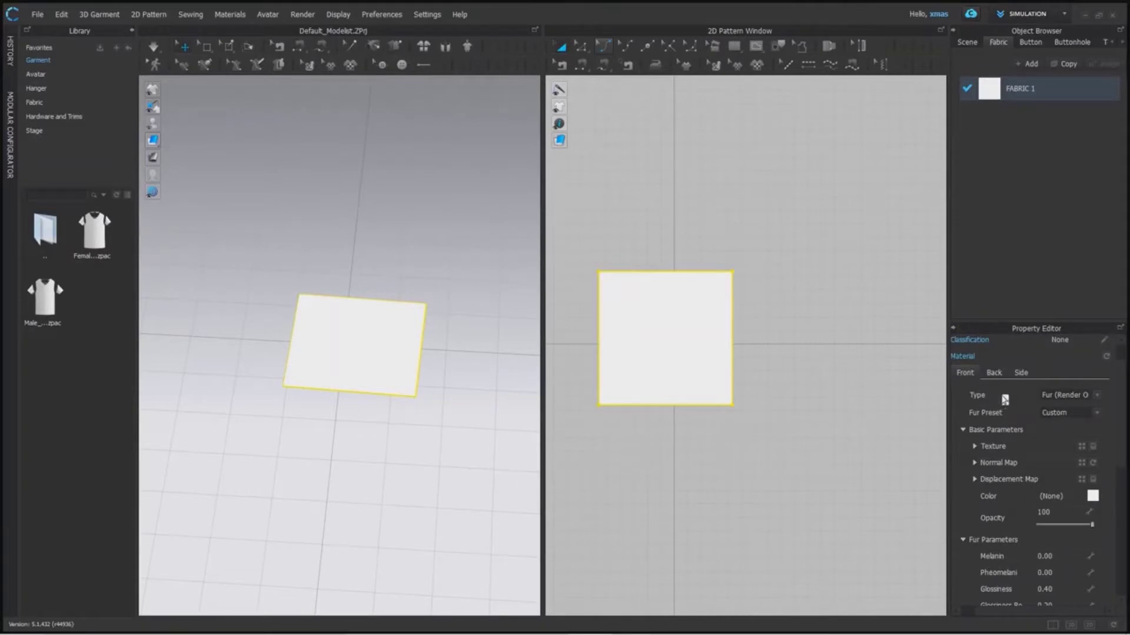
left_click(1096, 397)
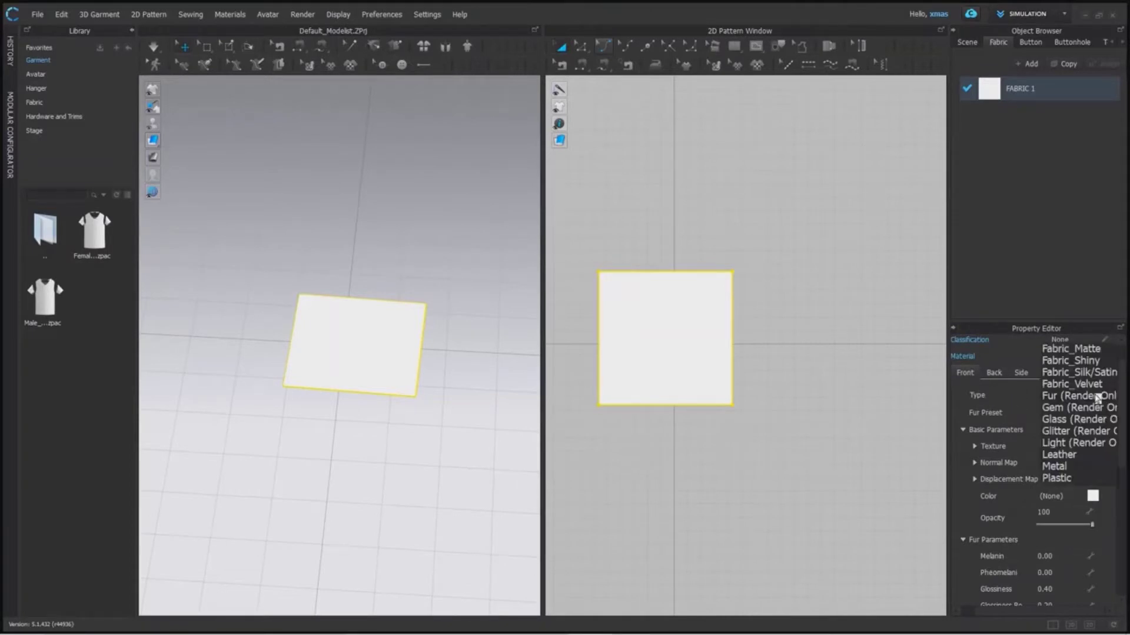
left_click(1093, 350)
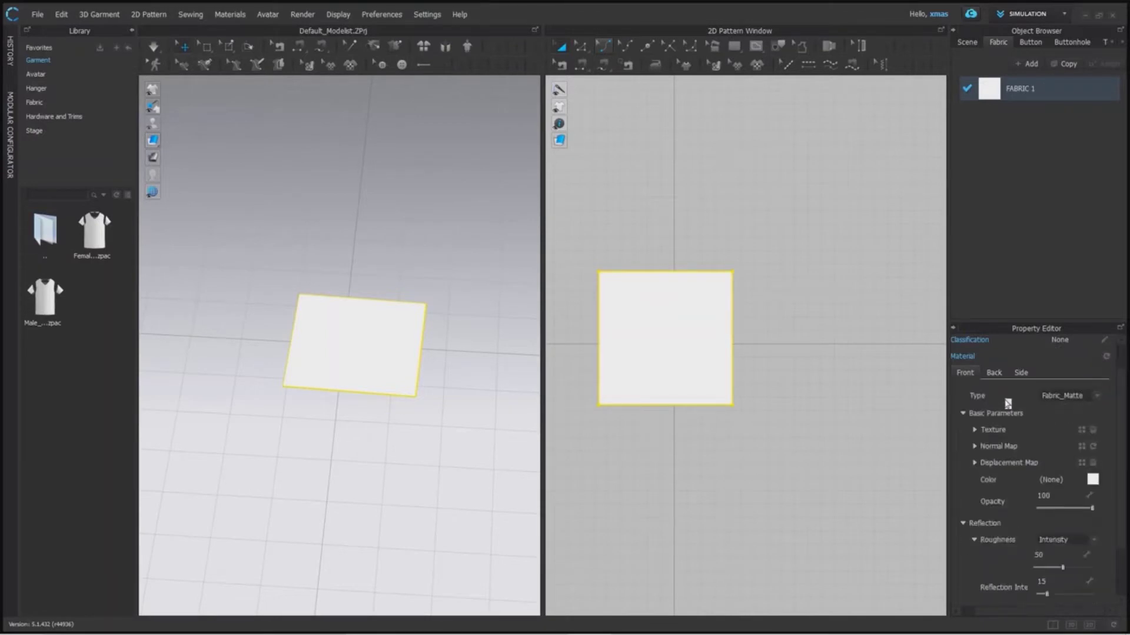
left_click(1098, 400)
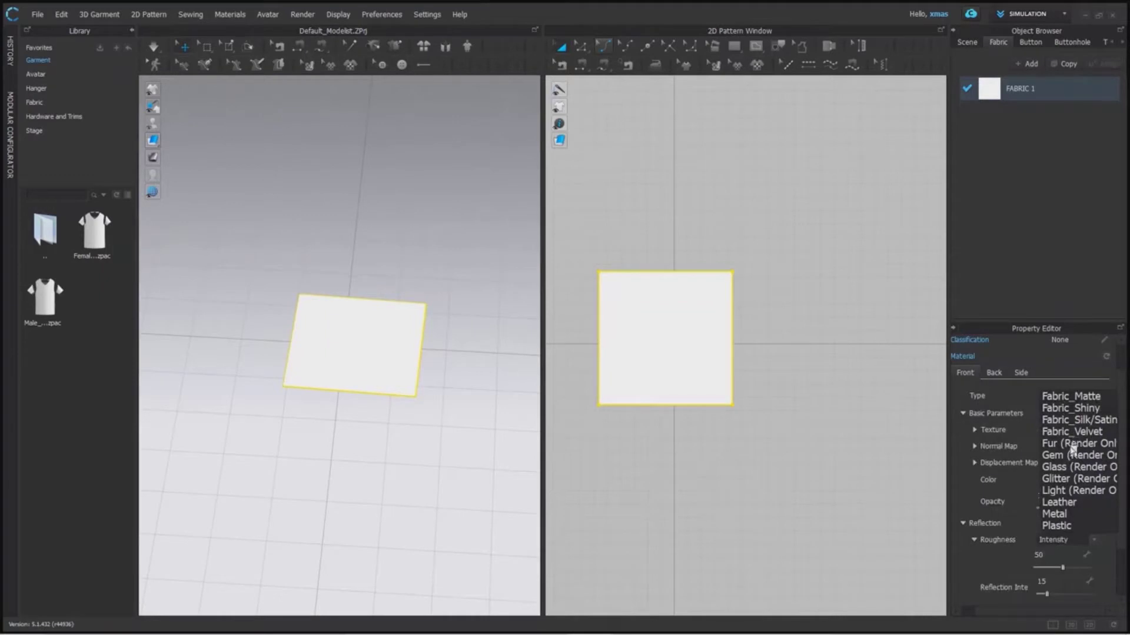
left_click(1105, 445)
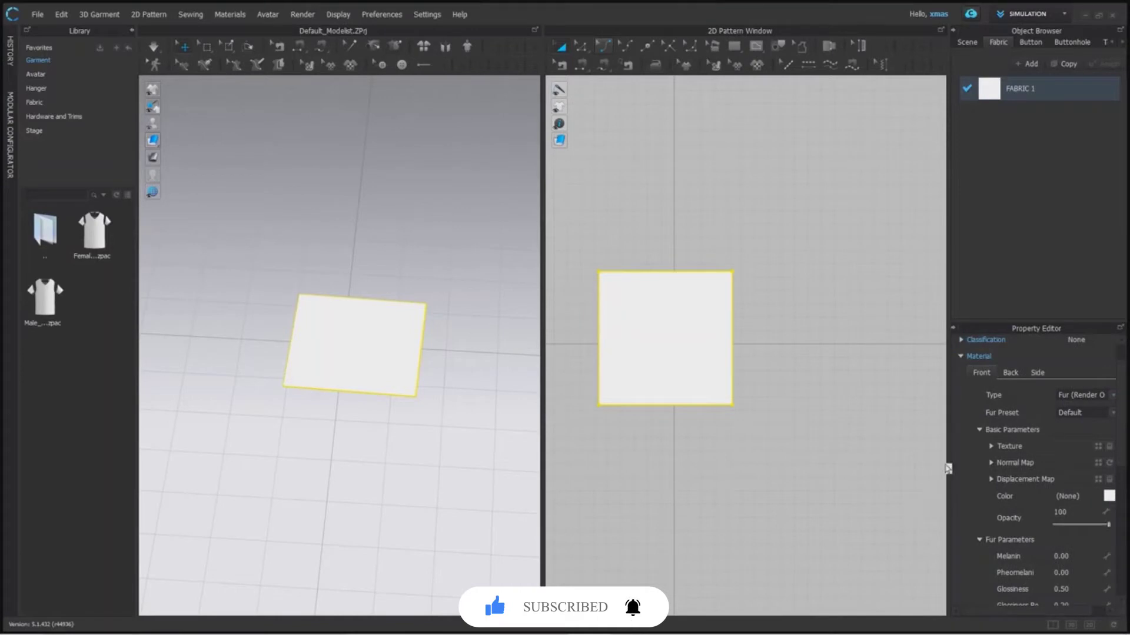
Enlarge the Property Editor in width and height and open the Render window.
left_click_drag(953, 464, 884, 473)
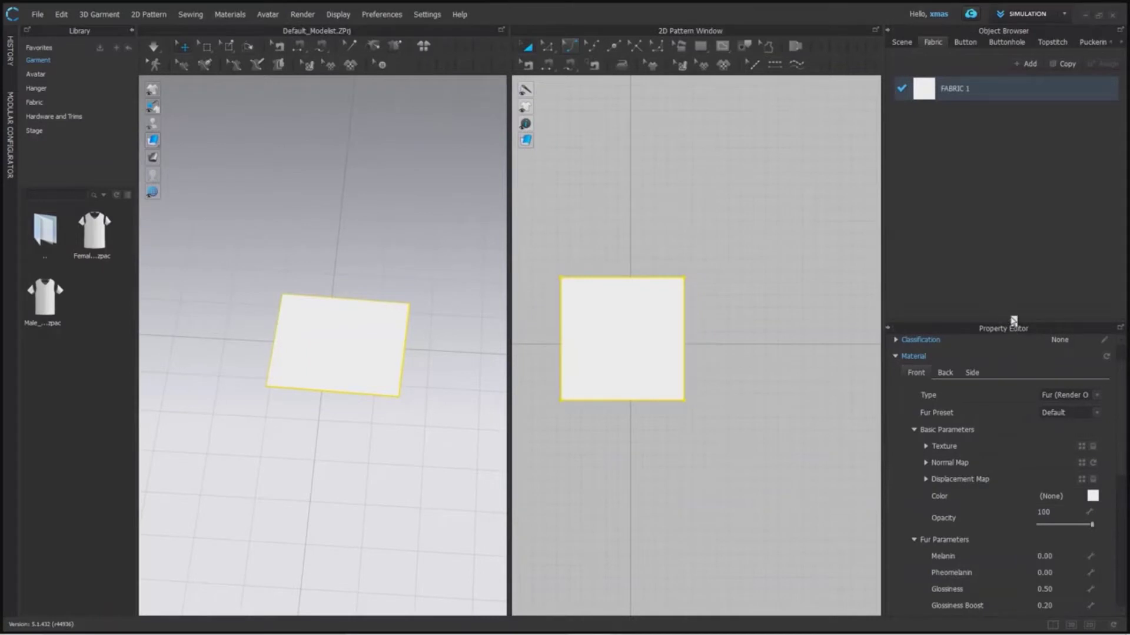
left_click_drag(1013, 325, 1008, 174)
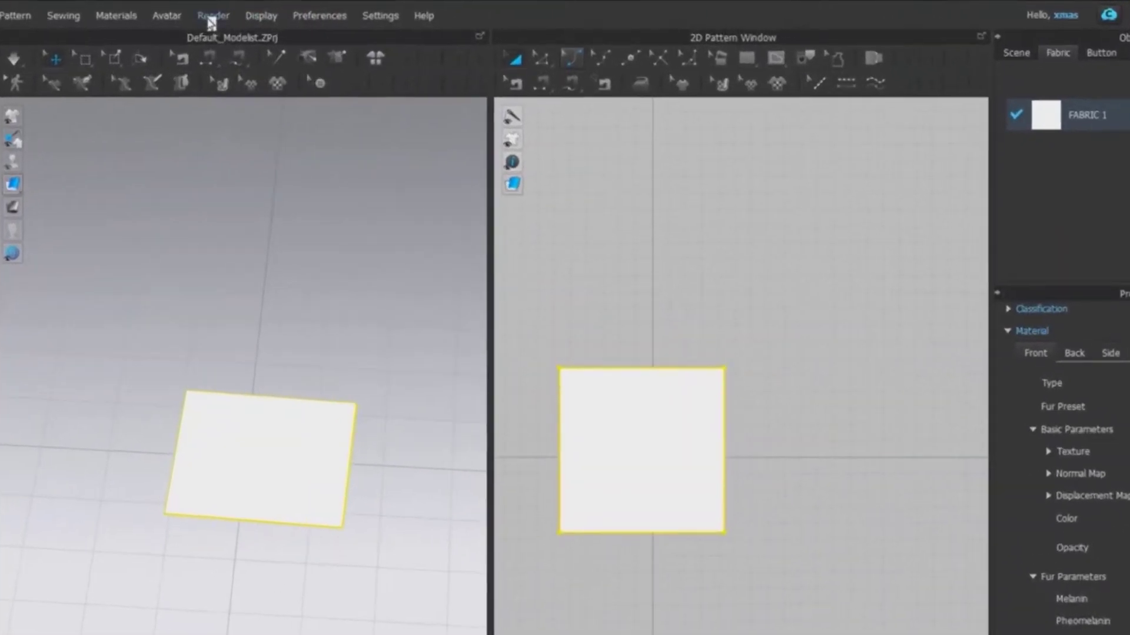
left_click(302, 14)
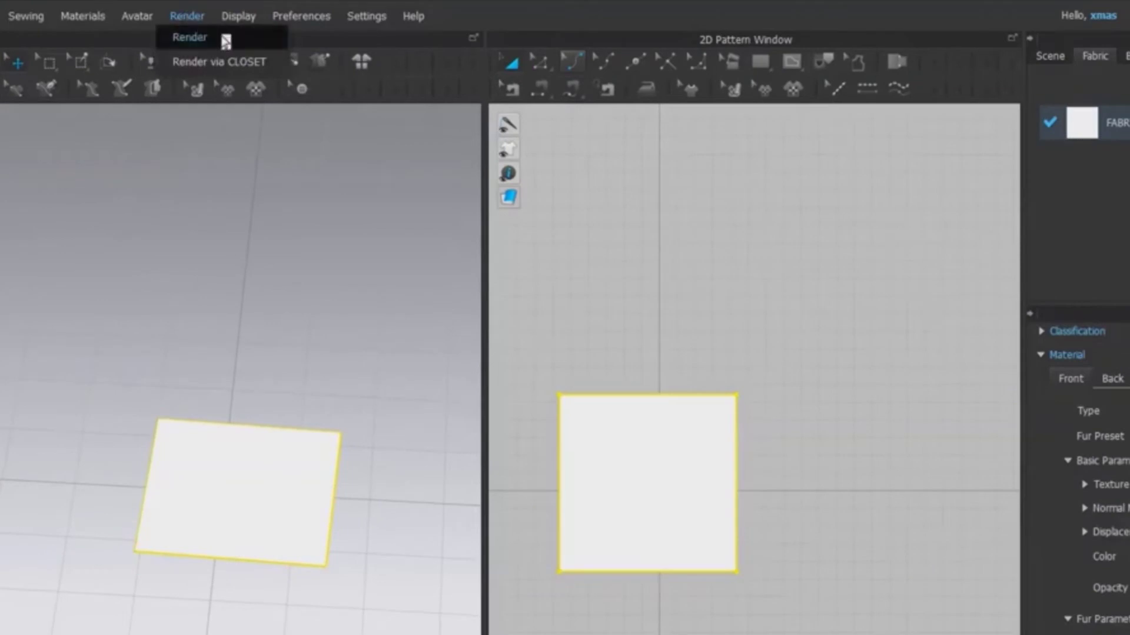
left_click(225, 38)
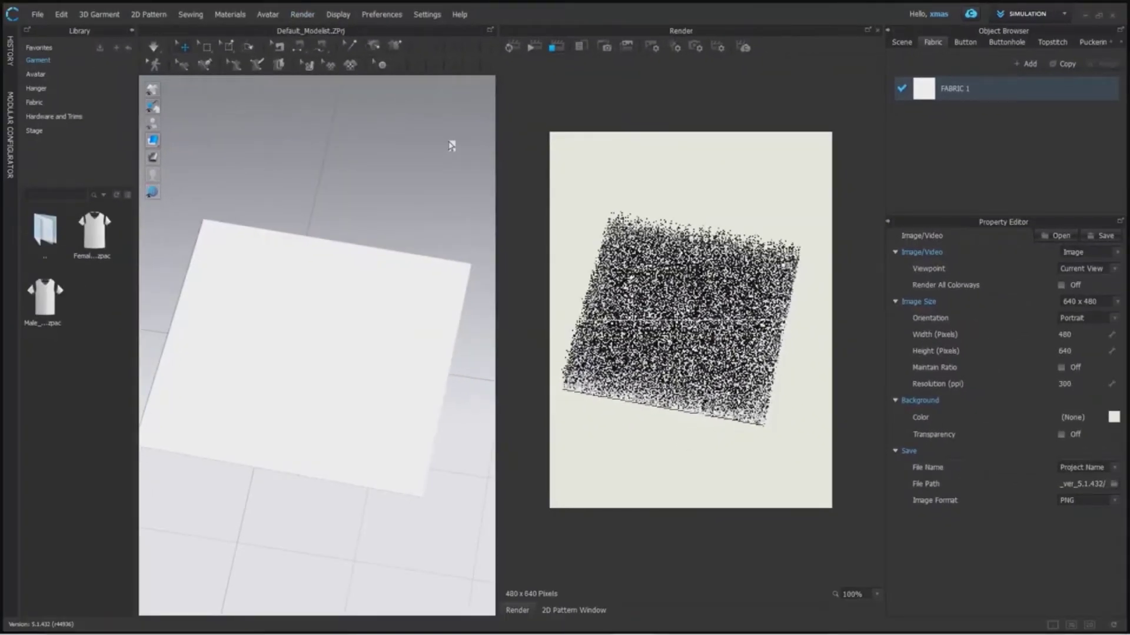
Try to render the fur square in the Render window.
left_click(518, 54)
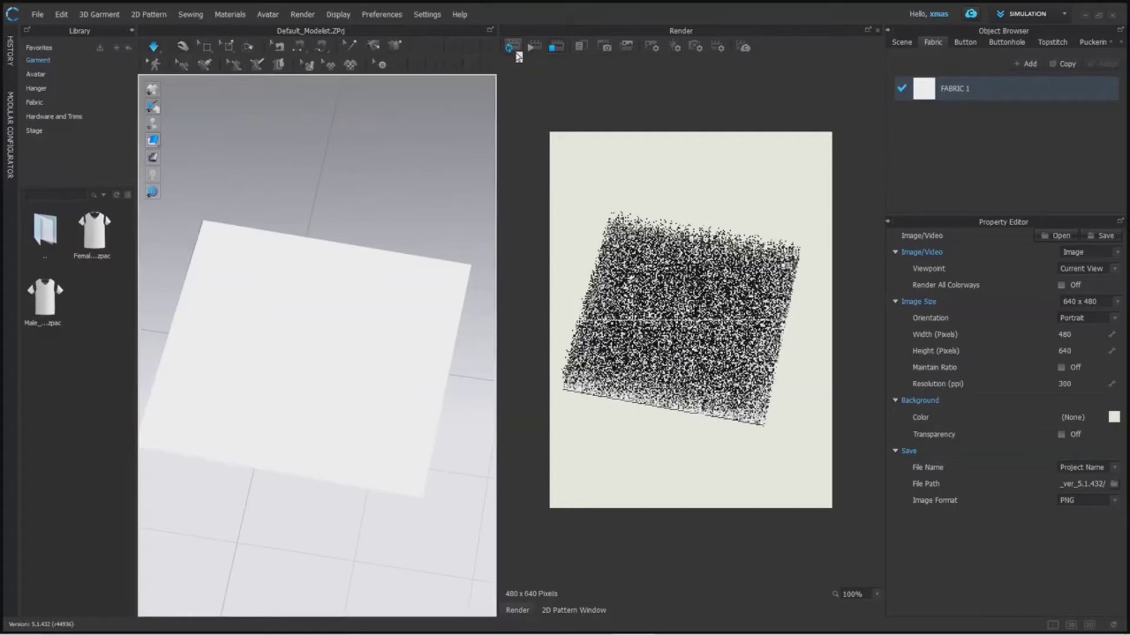
left_click(514, 48)
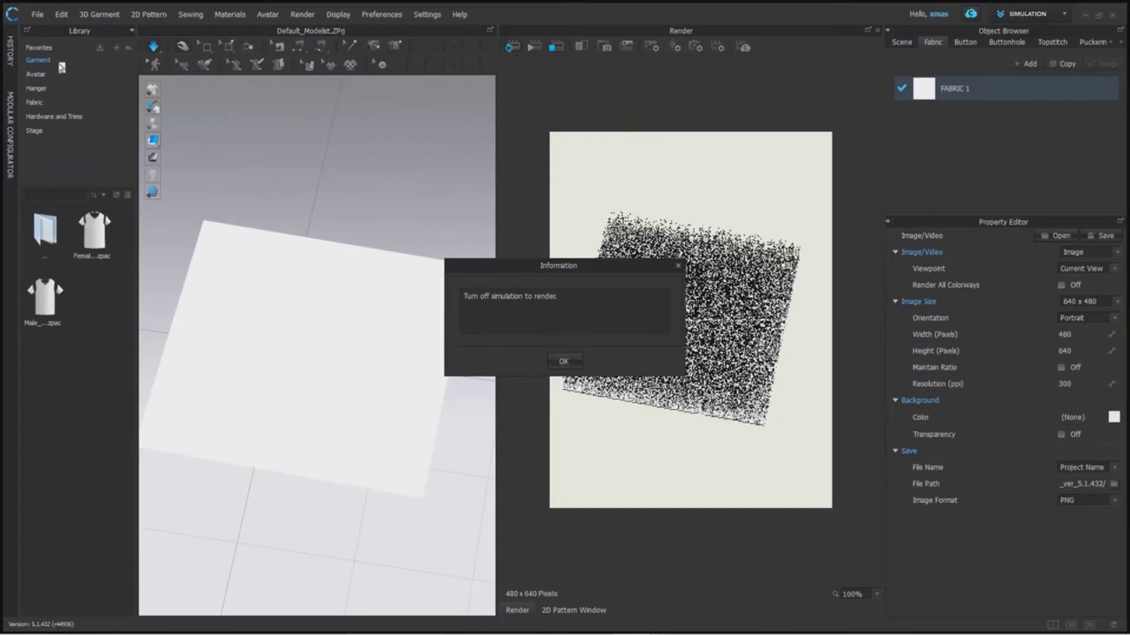
left_click(562, 360)
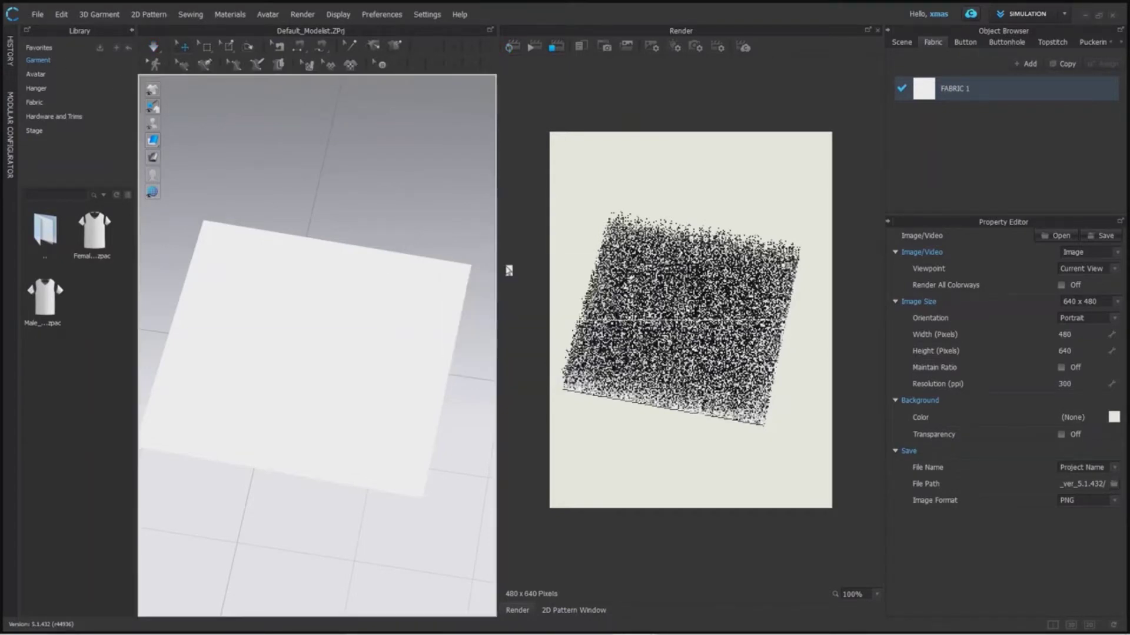
Toggle the interactive render of the white fur square.
left_click(512, 47)
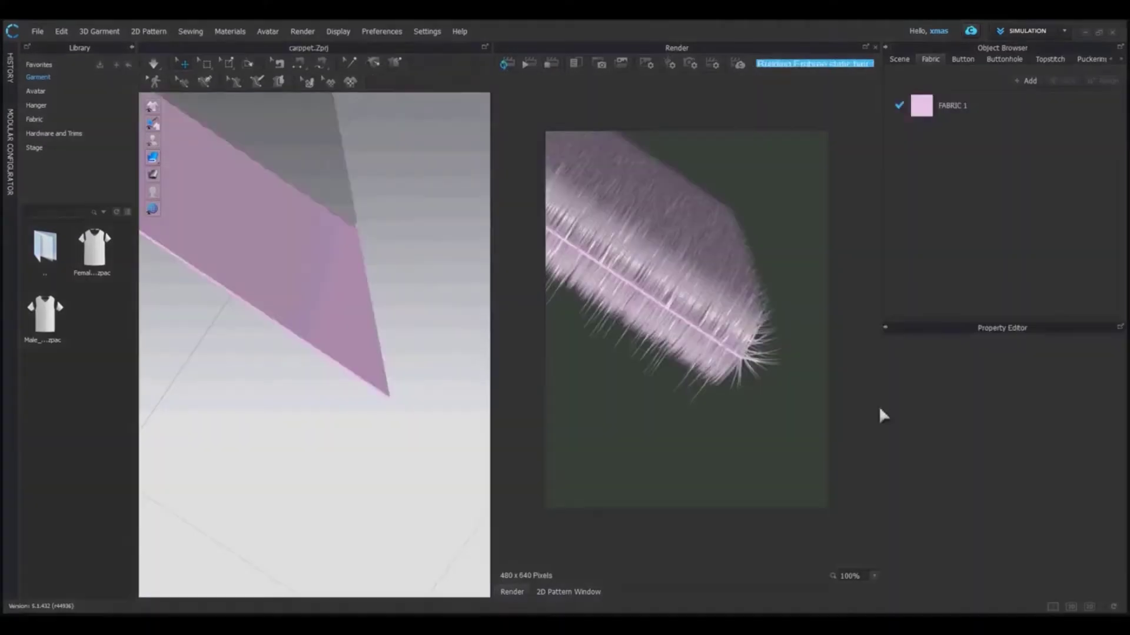
left_click_drag(883, 415, 950, 415)
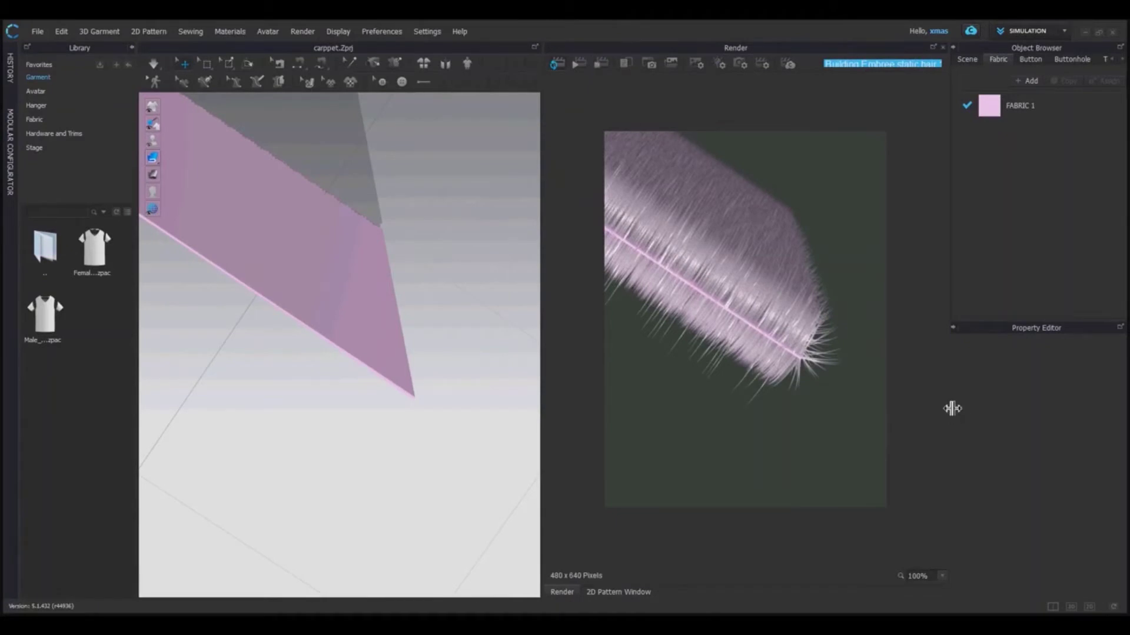
left_click_drag(949, 408, 890, 419)
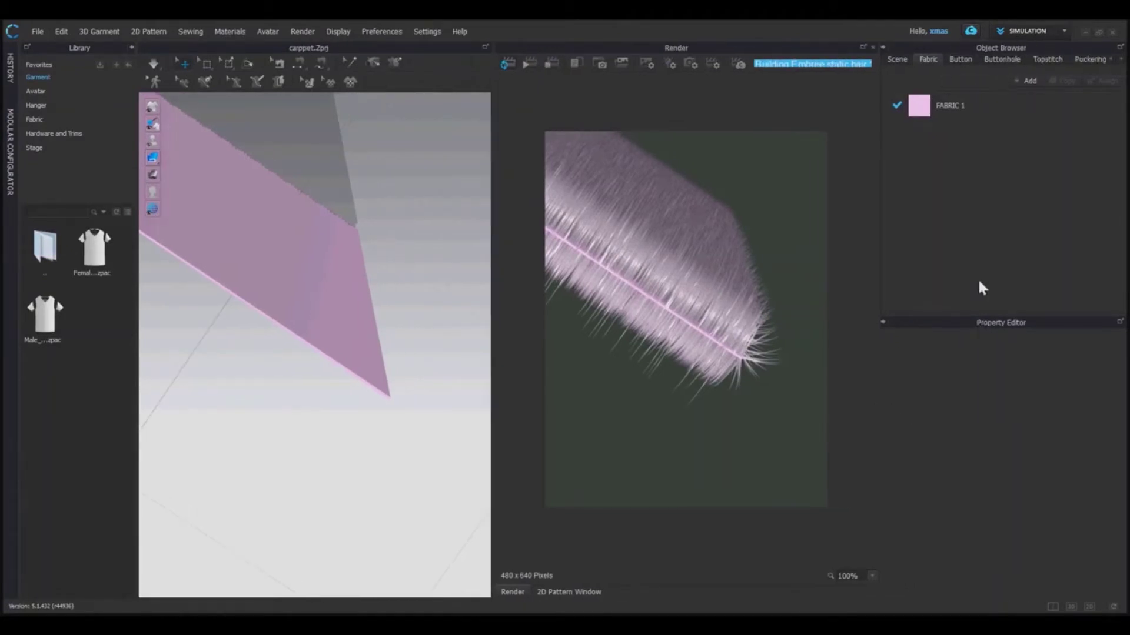
Try a Melanin of 1 on the front fur material of FABRIC 1 and lower it to 0.1.
left_click(987, 114)
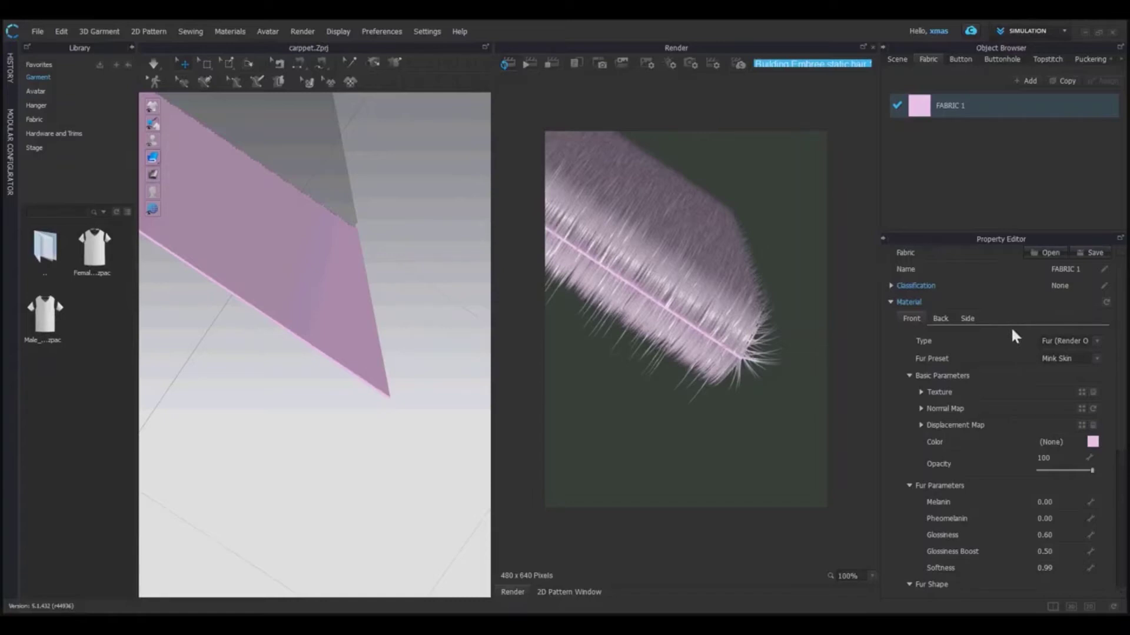
scroll(1011, 336, "down", 1)
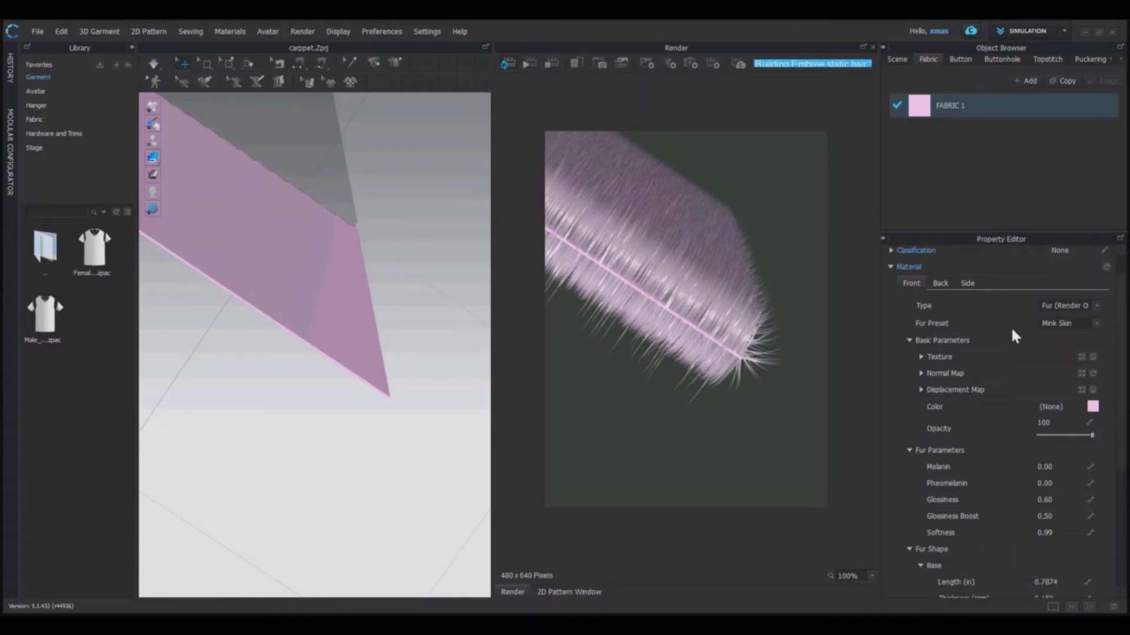
scroll(1012, 331, "down", 1)
scroll(962, 309, "down", 3)
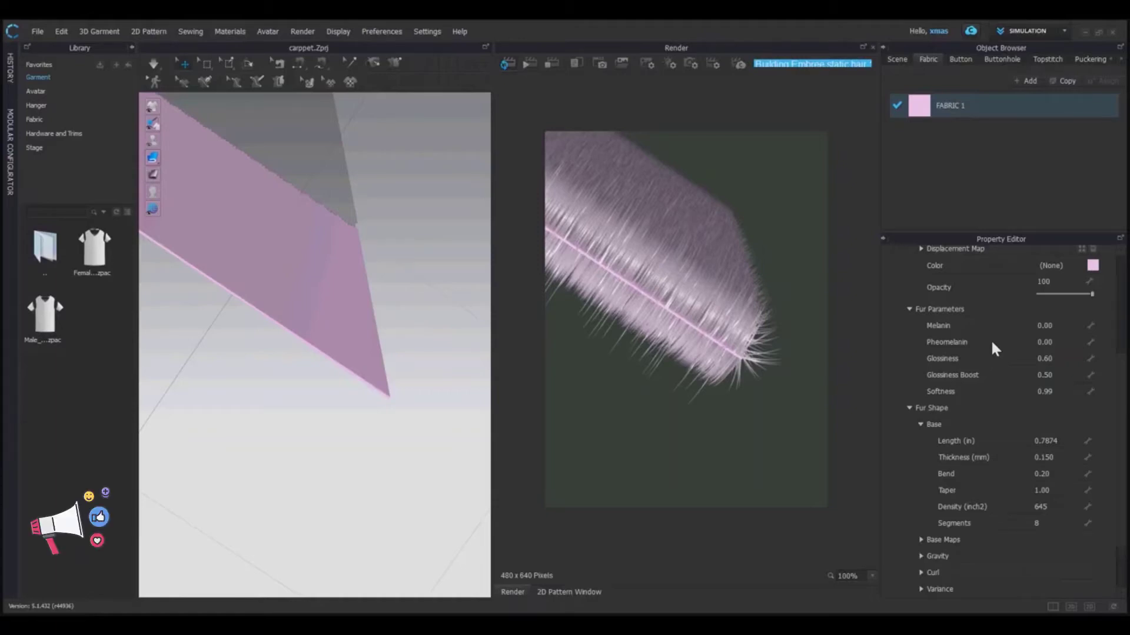
left_click(1065, 326)
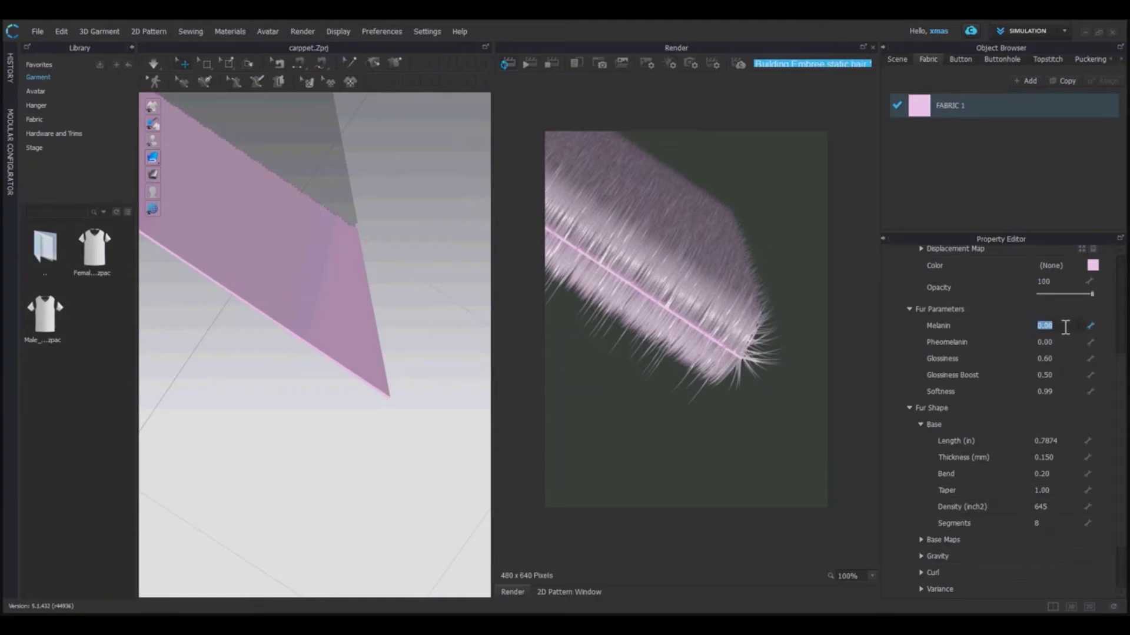
type("1")
key("Return")
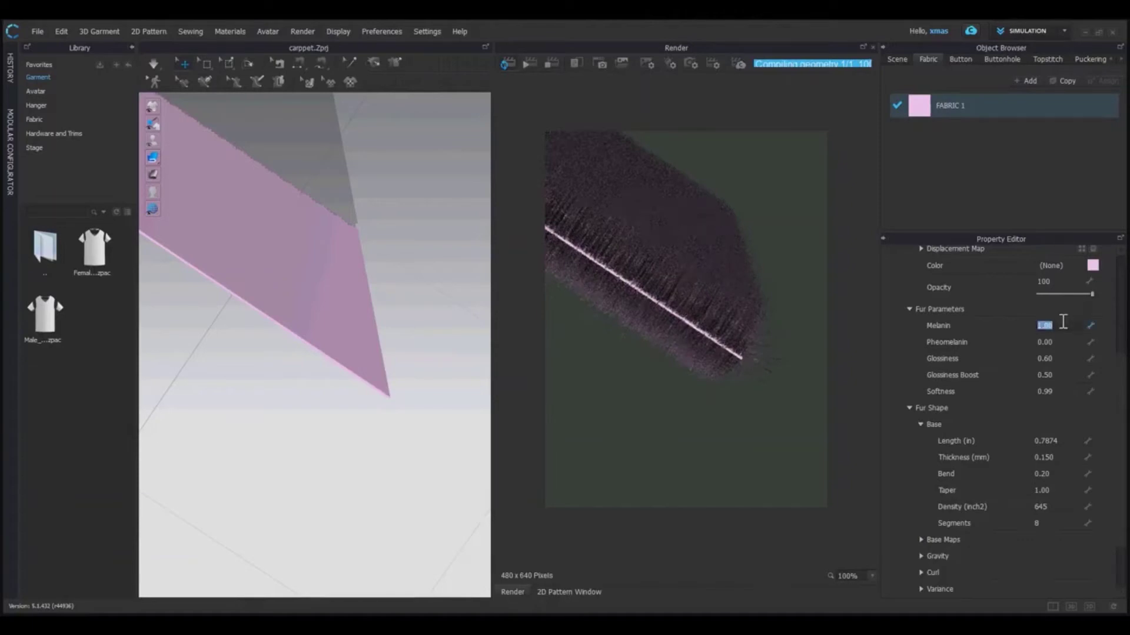
type(".1")
key("Return")
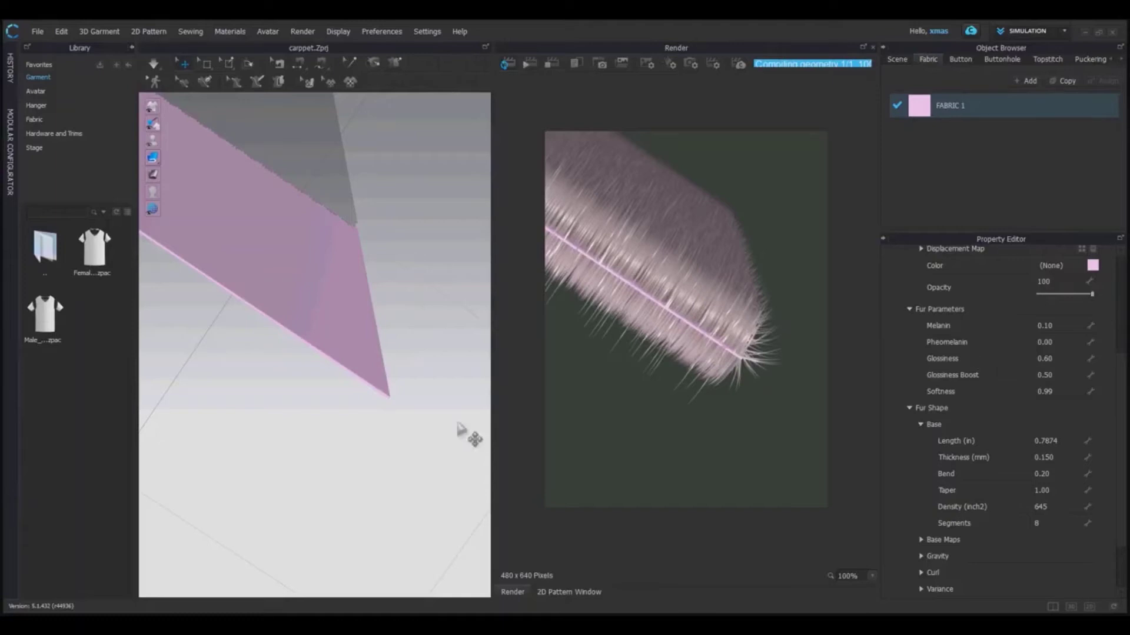
Open the list of saved custom views for the 3D window and apply Custom_View_1.
right_click_drag(438, 391, 434, 386)
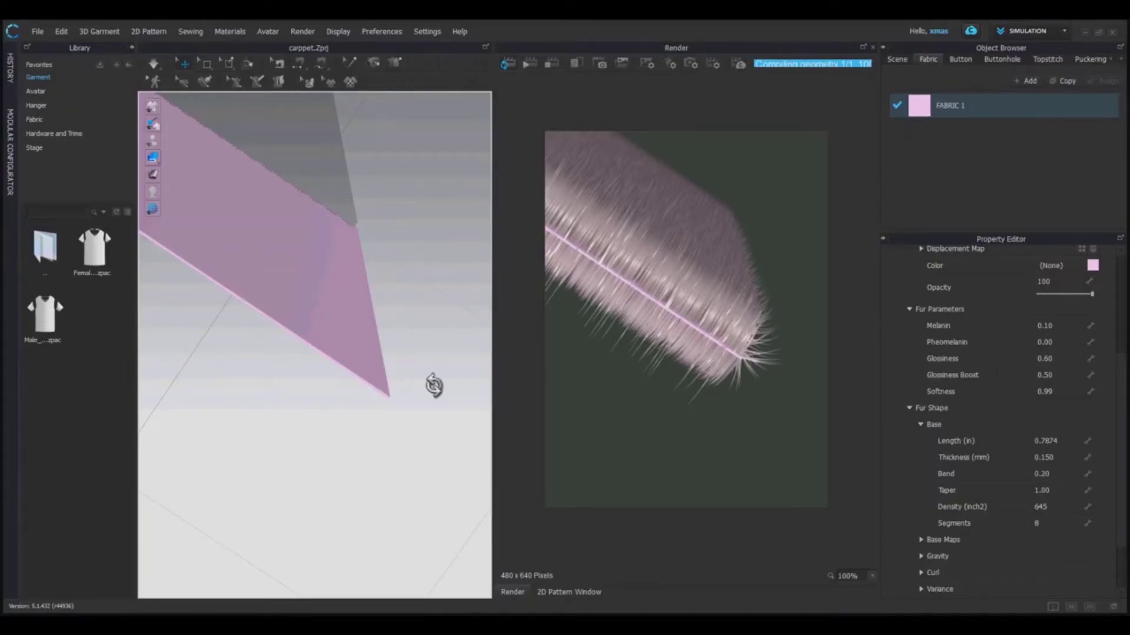
right_click(434, 385)
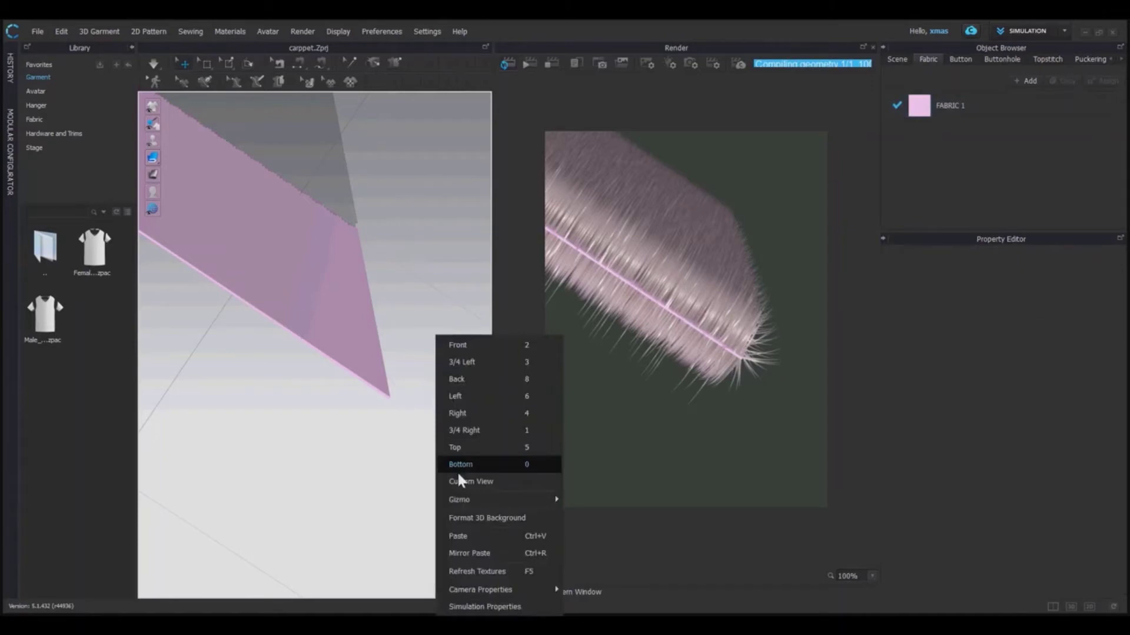
left_click(432, 358)
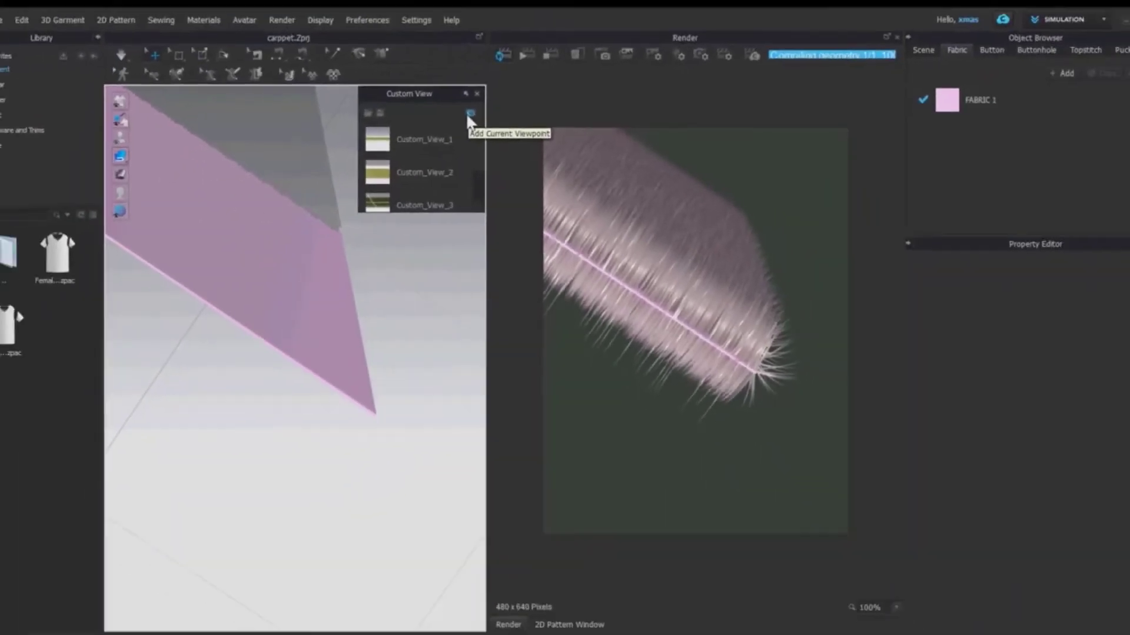
scroll(318, 182, "down", 3)
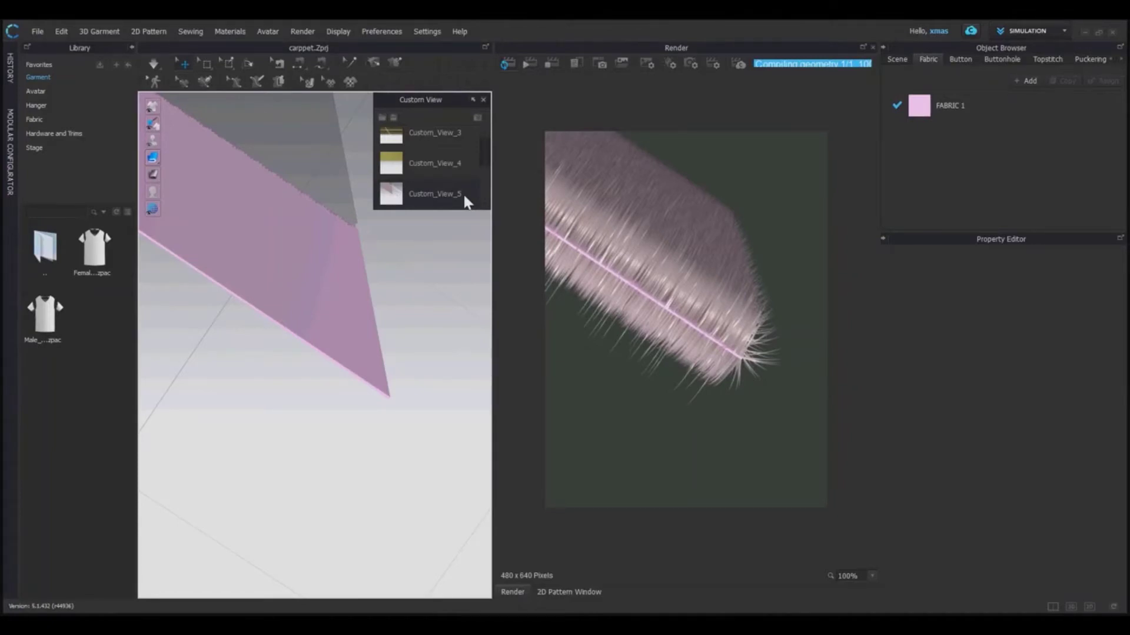
scroll(459, 183, "up", 2)
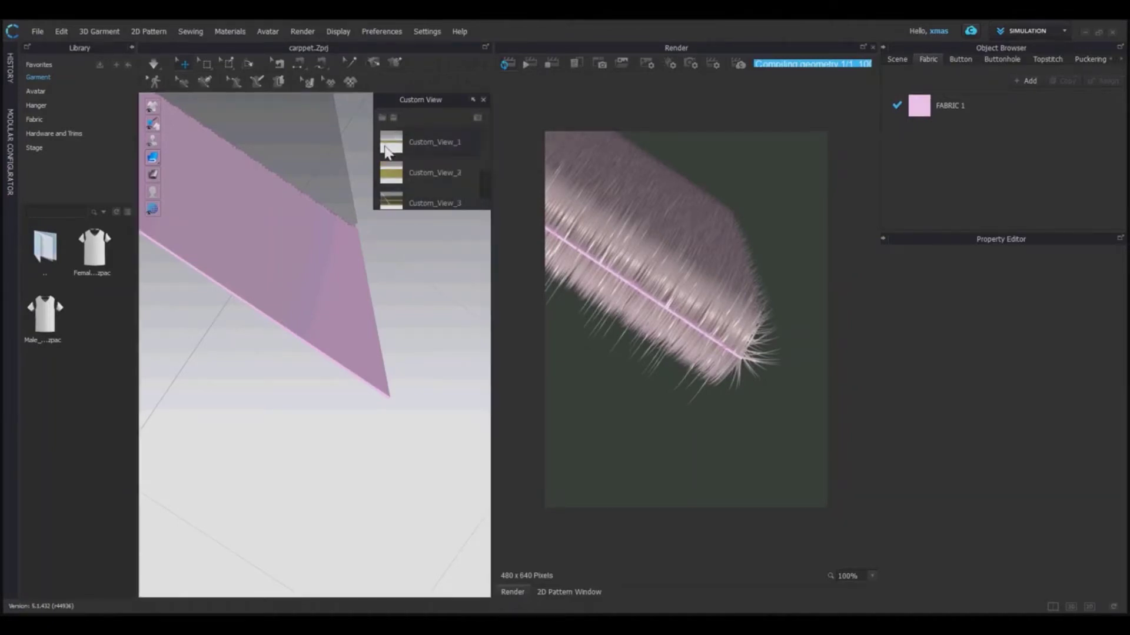
left_click(391, 144)
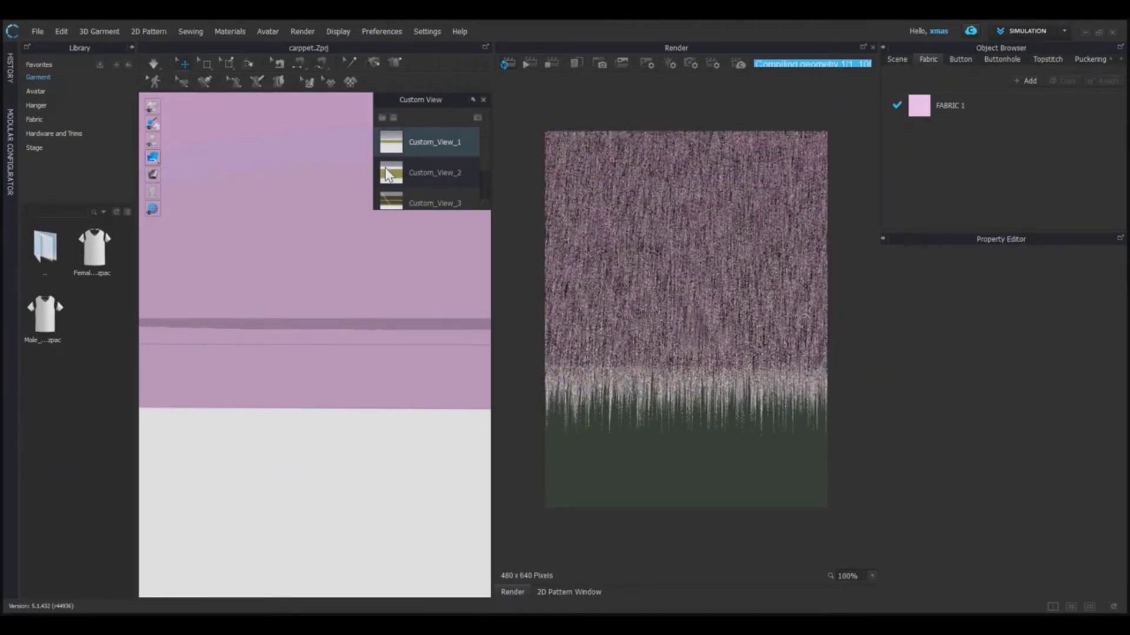
Compare Custom_View_2 and Custom_View_4, settle on Custom_View_5 for the 3D window, and close the list of custom views.
scroll(386, 173, "down", 1)
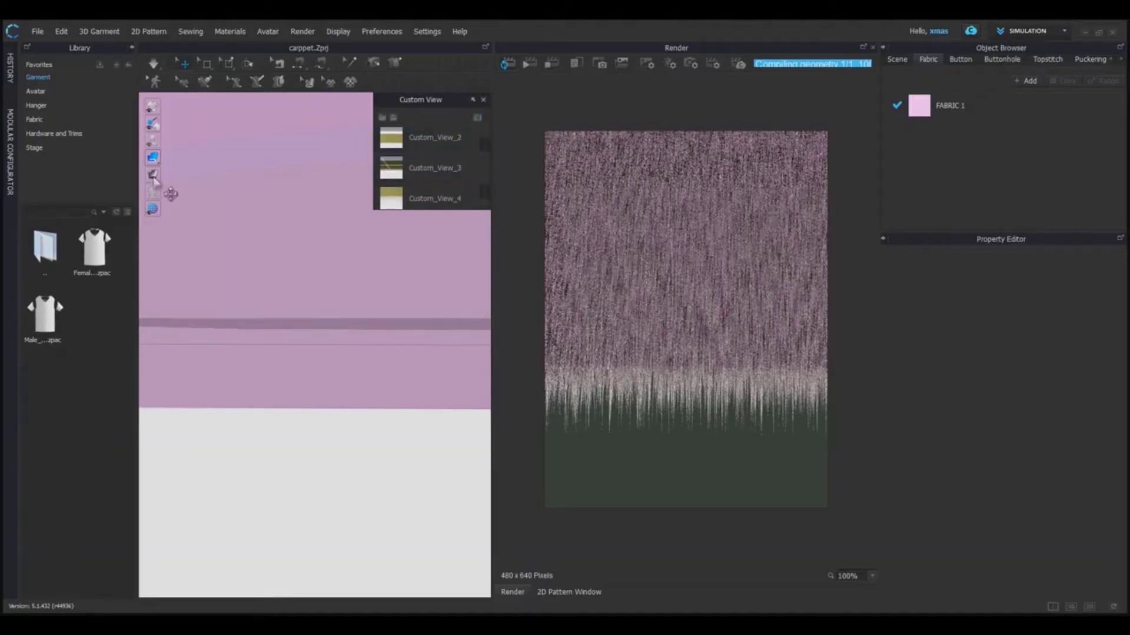
scroll(401, 165, "down", 1)
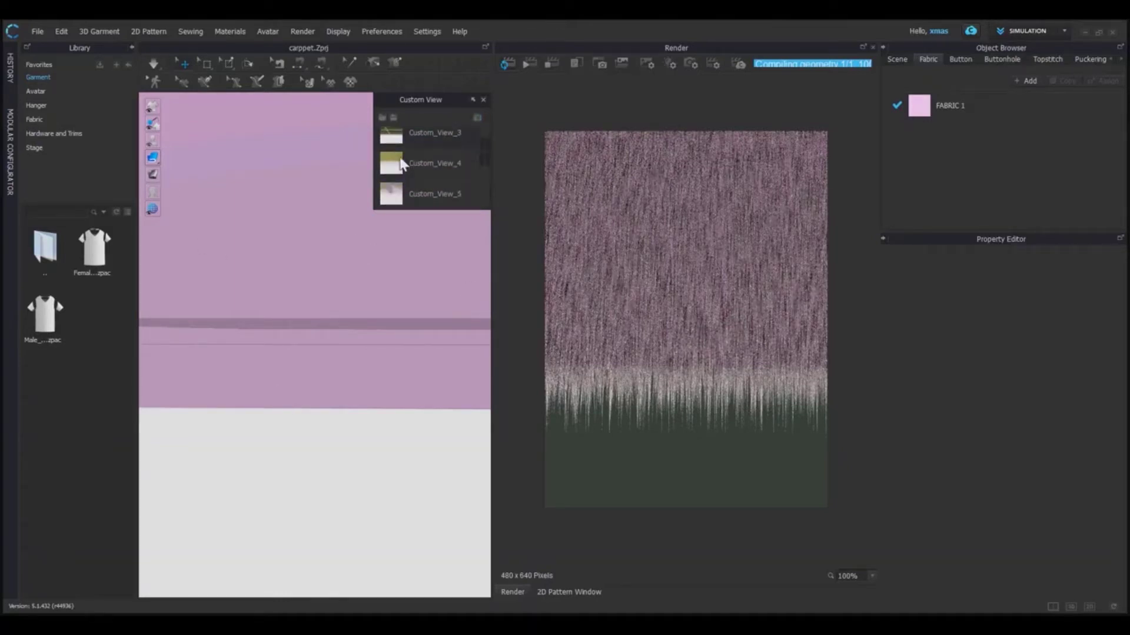
scroll(393, 182, "up", 1)
left_click(393, 143)
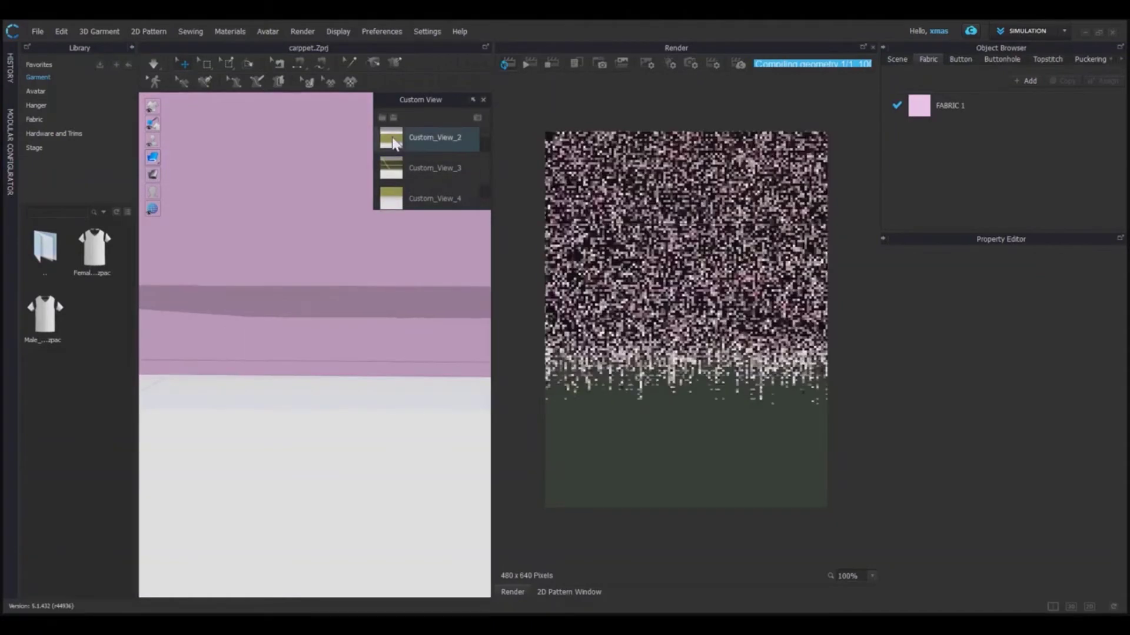
scroll(394, 162, "down", 1)
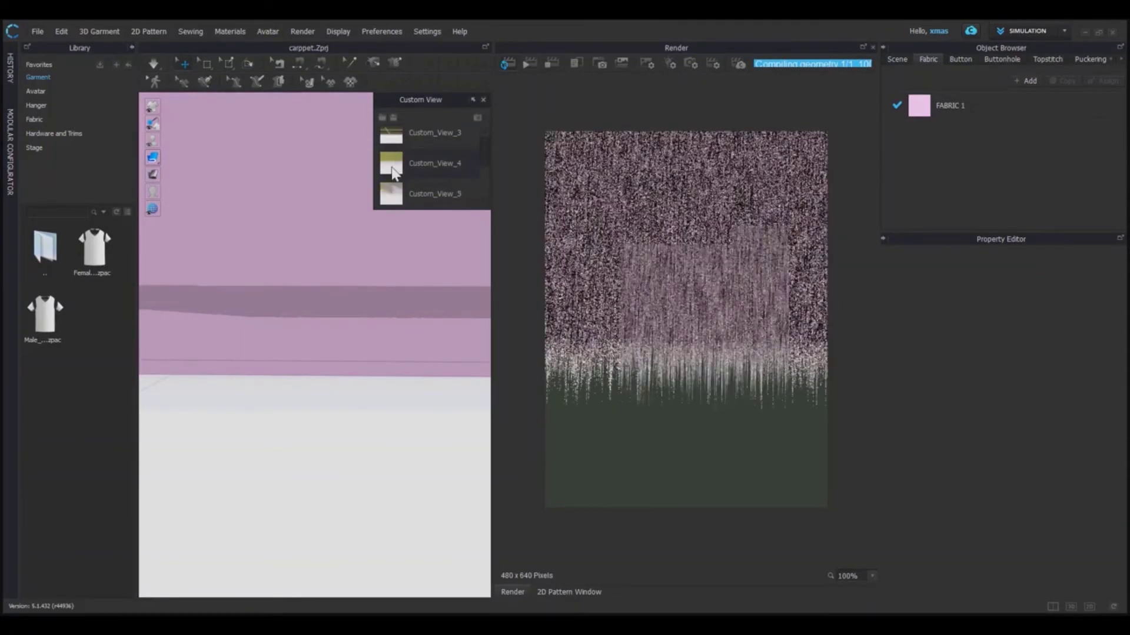
left_click(394, 171)
left_click(386, 198)
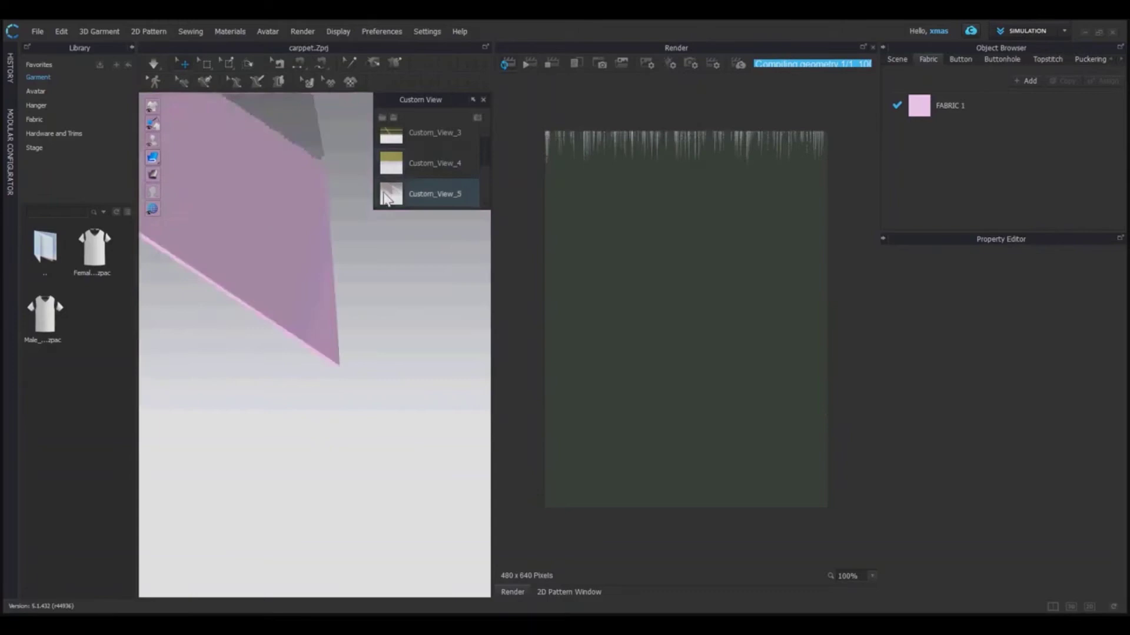
left_click(483, 100)
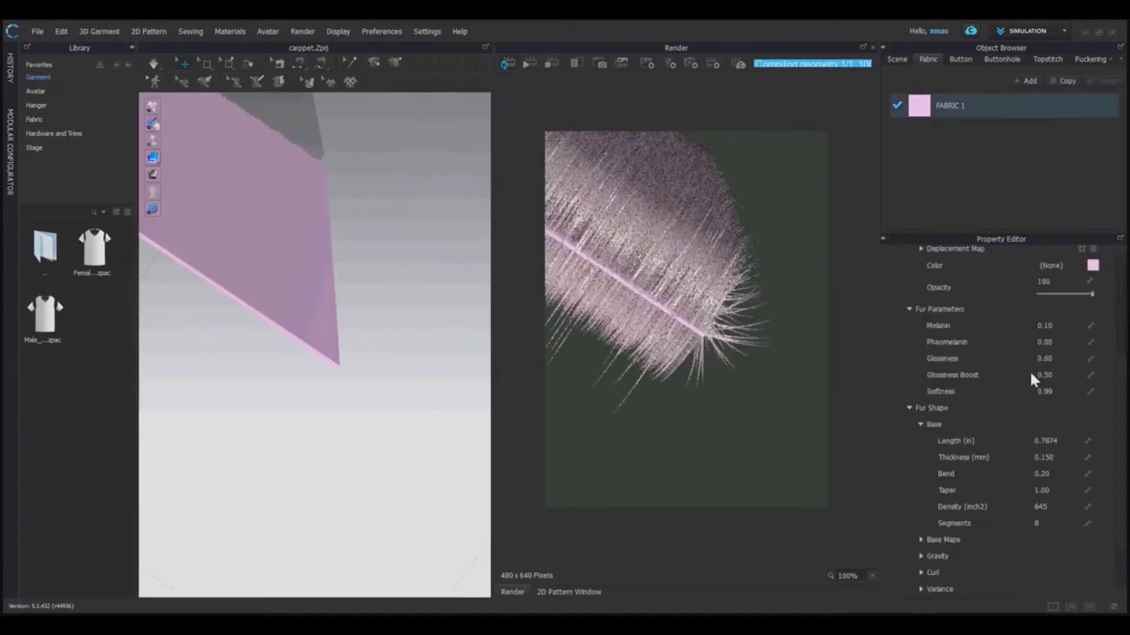
Set FABRIC 1's fur Glossiness to 0.2 and its Glossiness Boost to 0.
double_click(1063, 362)
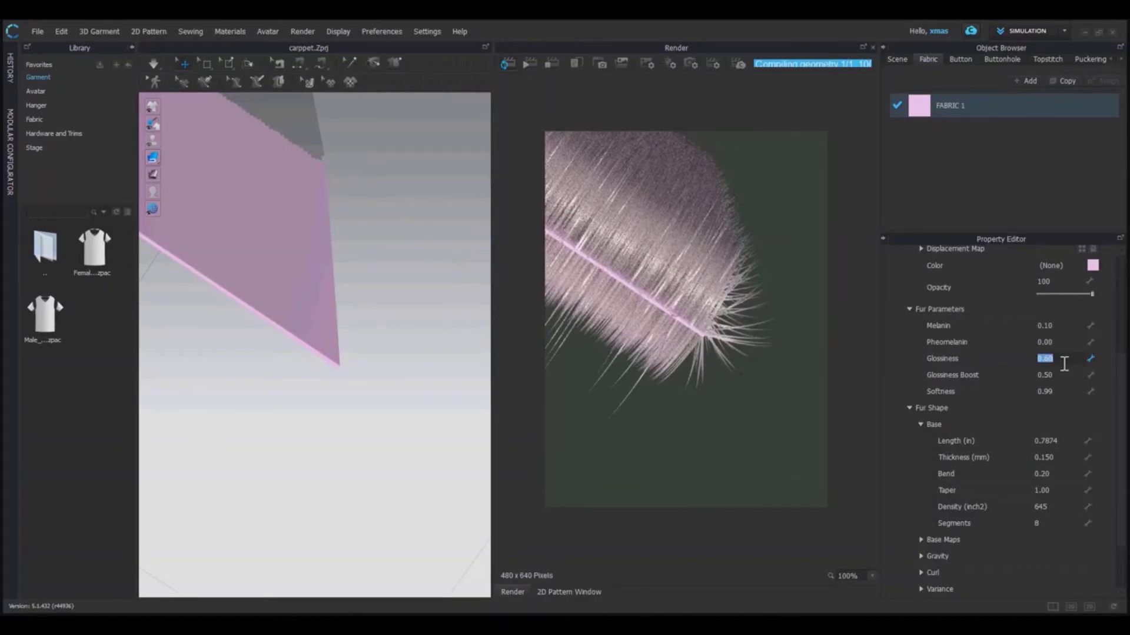
type(".")
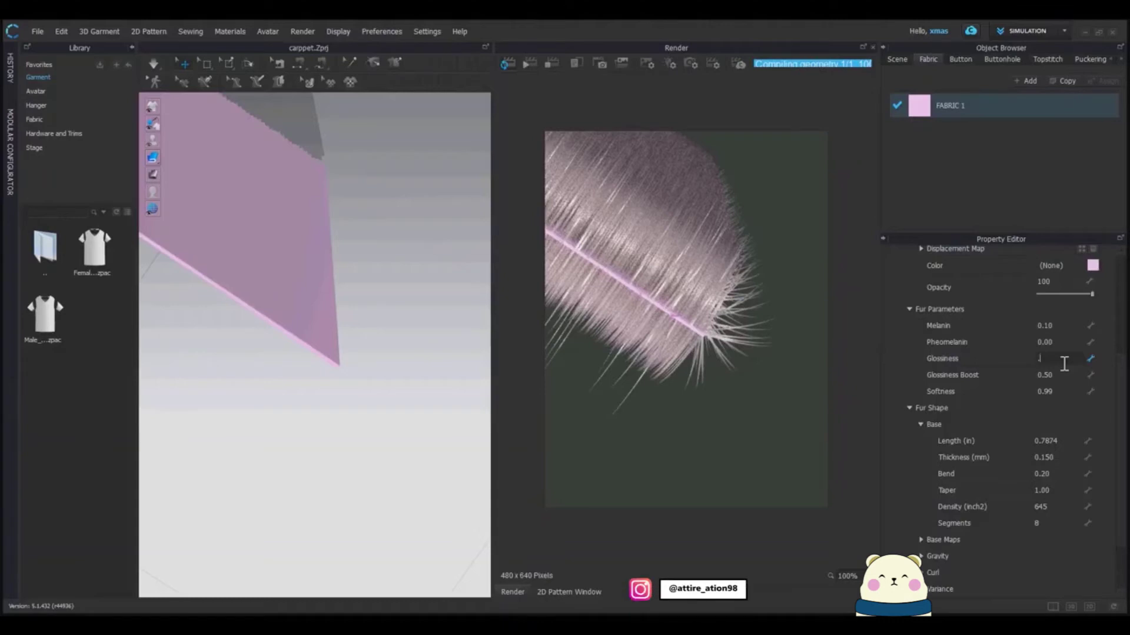
type("2")
key("Return")
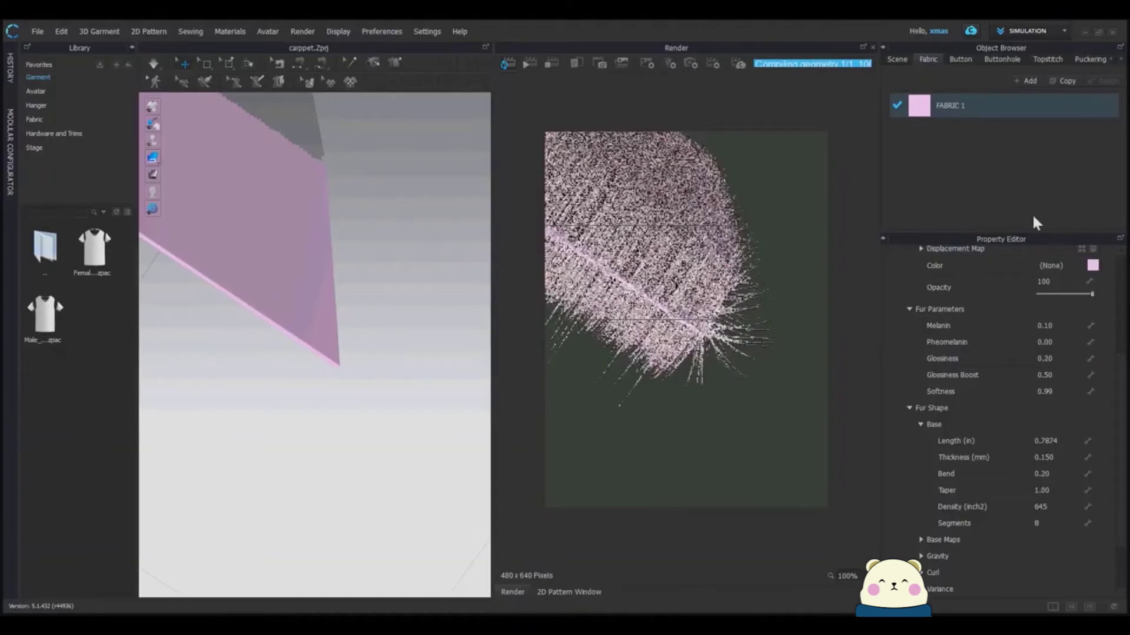
double_click(1064, 373)
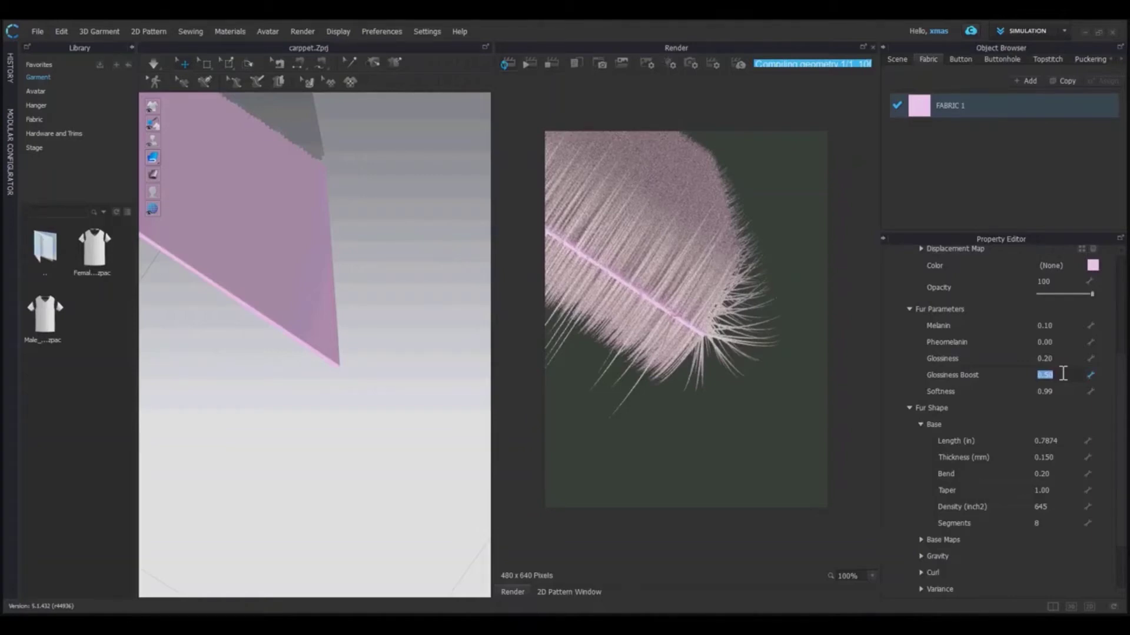
type("0")
key("Return")
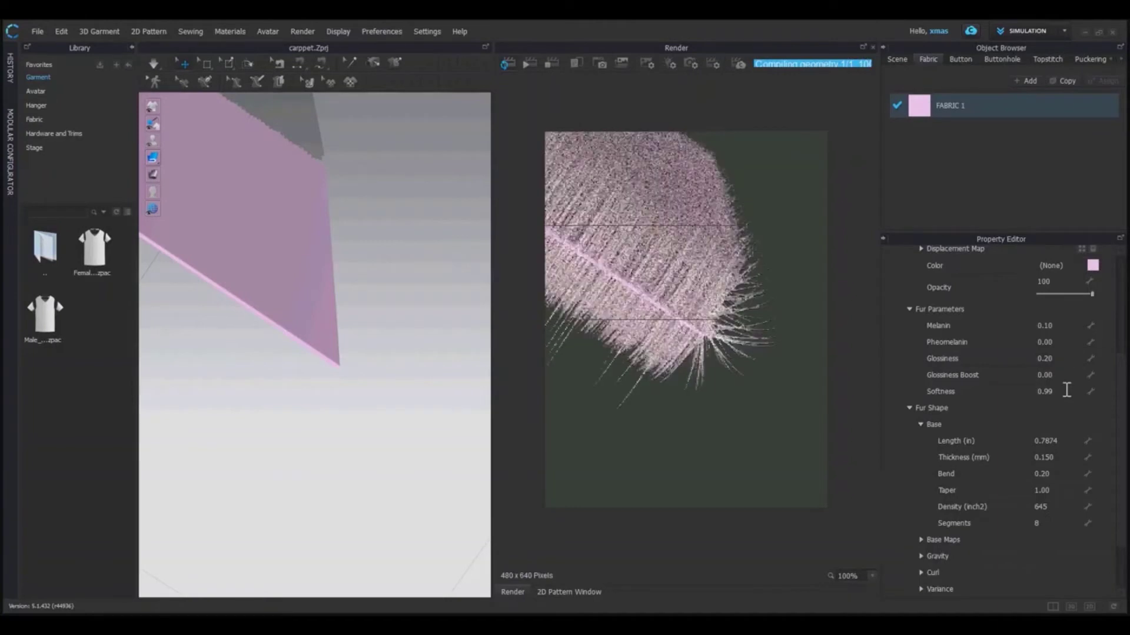
Set FABRIC 1's fur Softness to 0.8 and the base Length of the fur shape to 0.2 in.
left_click(1066, 390)
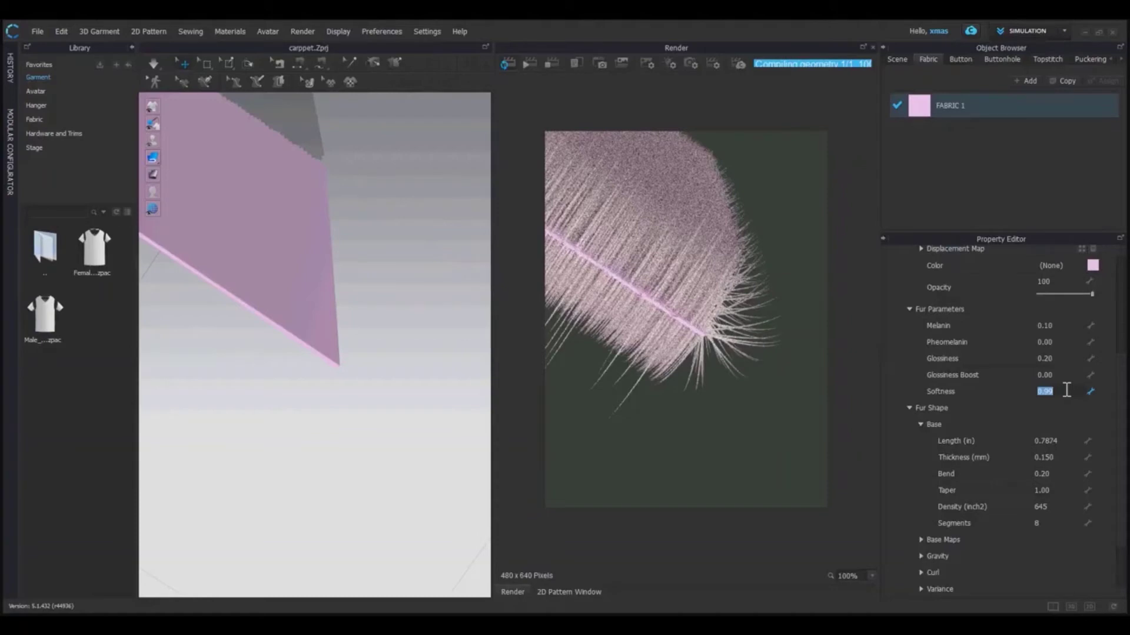
type("0.8")
key("Return")
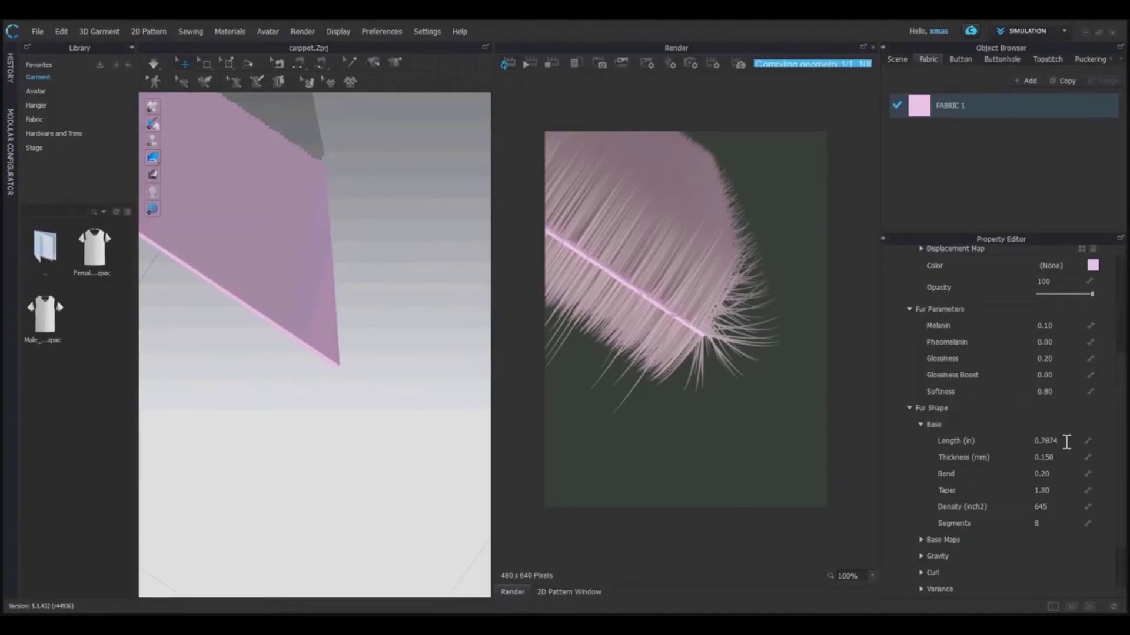
double_click(1066, 442)
type("1")
type(".2")
key("Return")
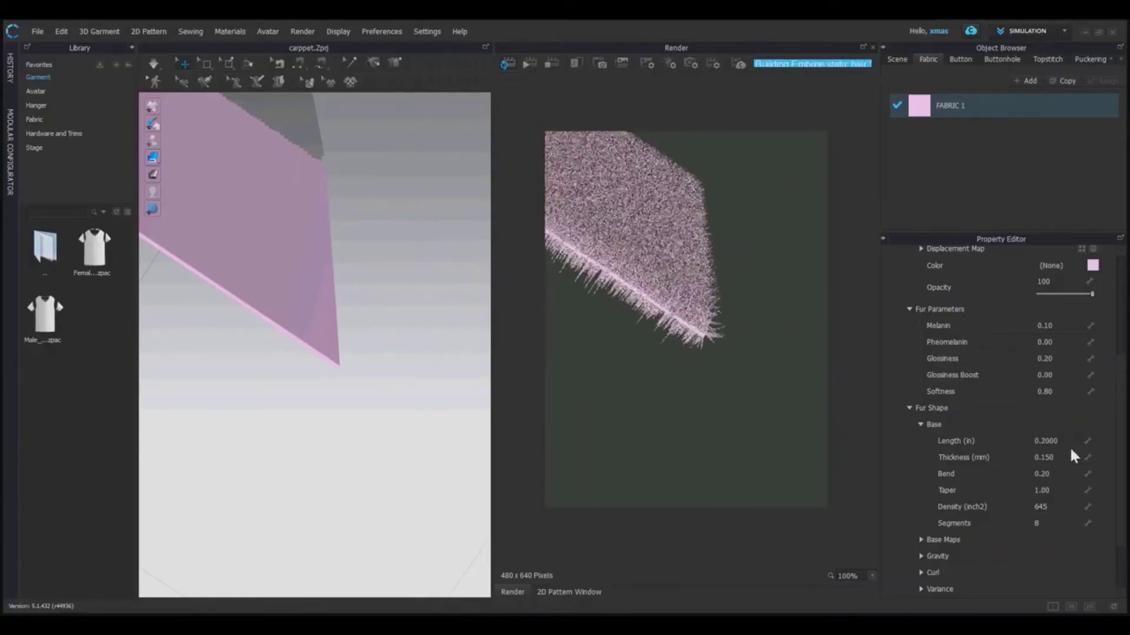
Set the base Thickness of FABRIC 1's fur to 0.3 mm and its Bend to 0.
double_click(1072, 458)
type(".3")
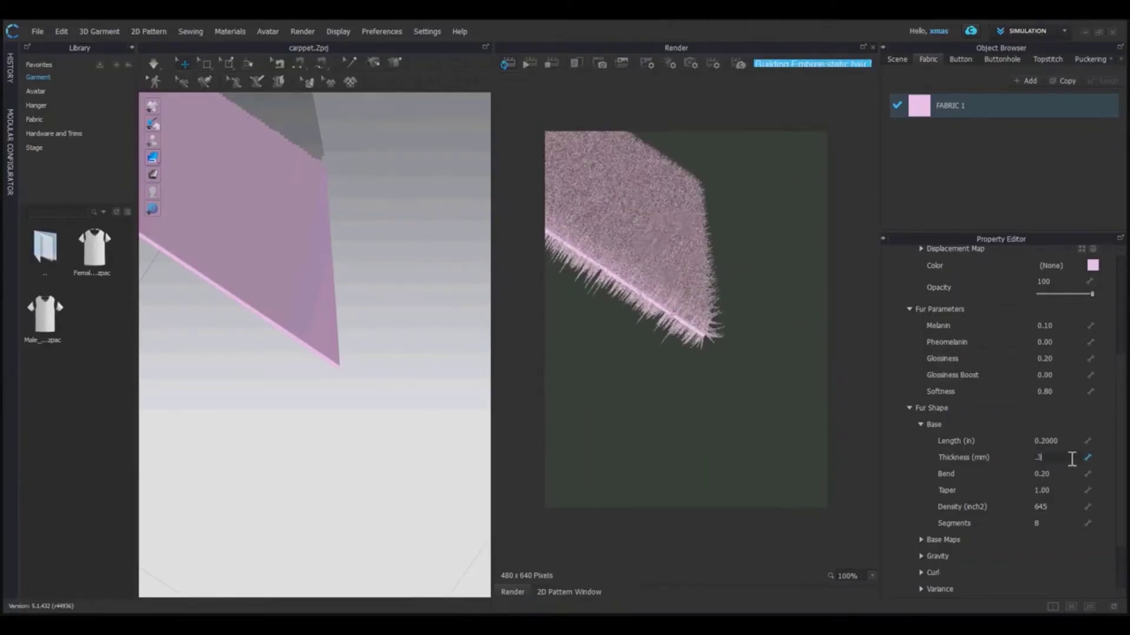
key("Return")
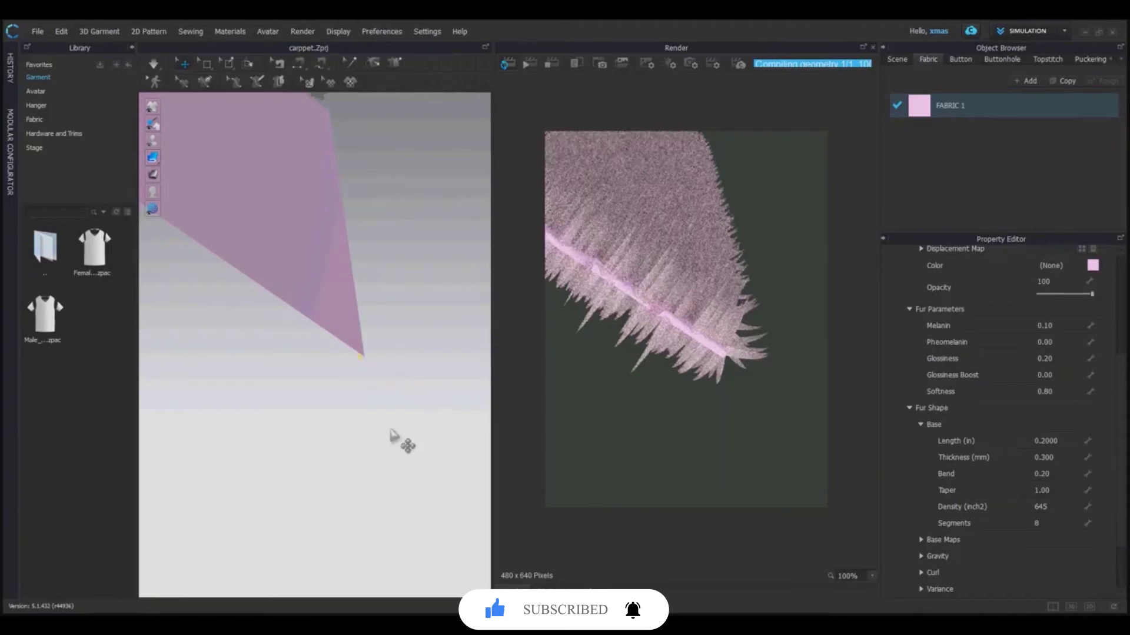
right_click(393, 434)
left_click(953, 106)
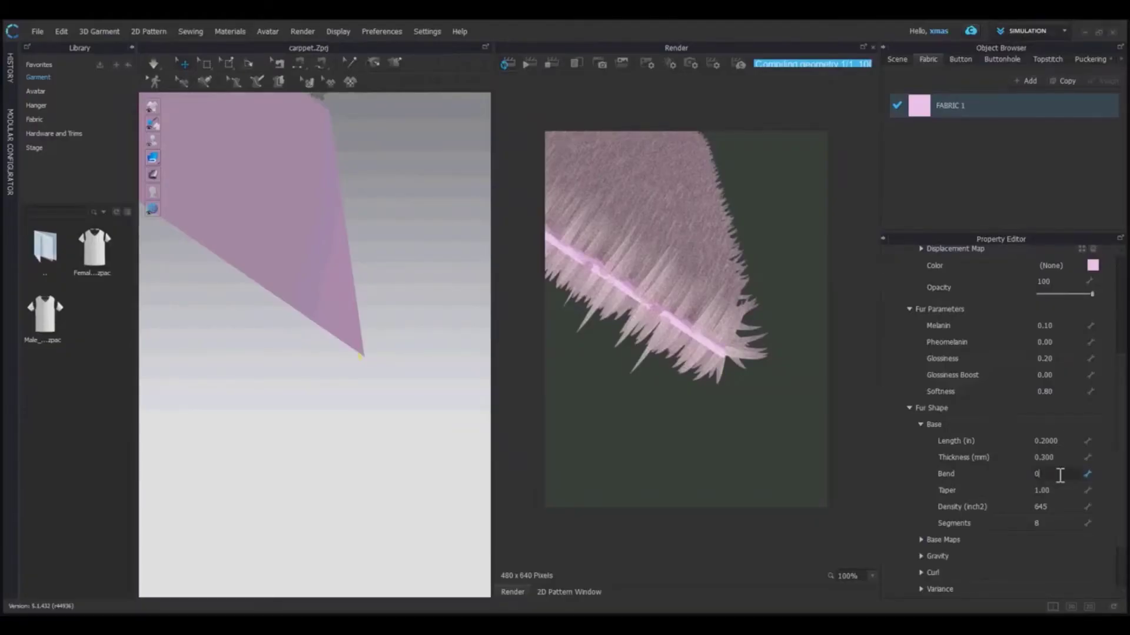
key("Return")
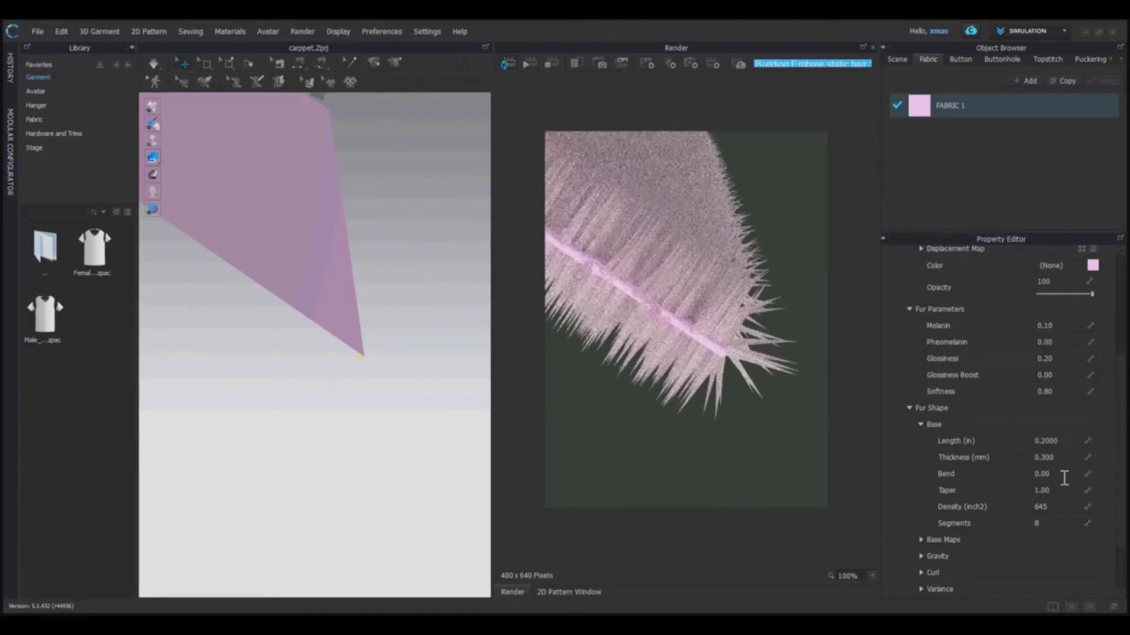
Set the base Taper of FABRIC 1's fur to 0.2.
left_click(1064, 486)
key("BackSpace")
type(".2")
key("Return")
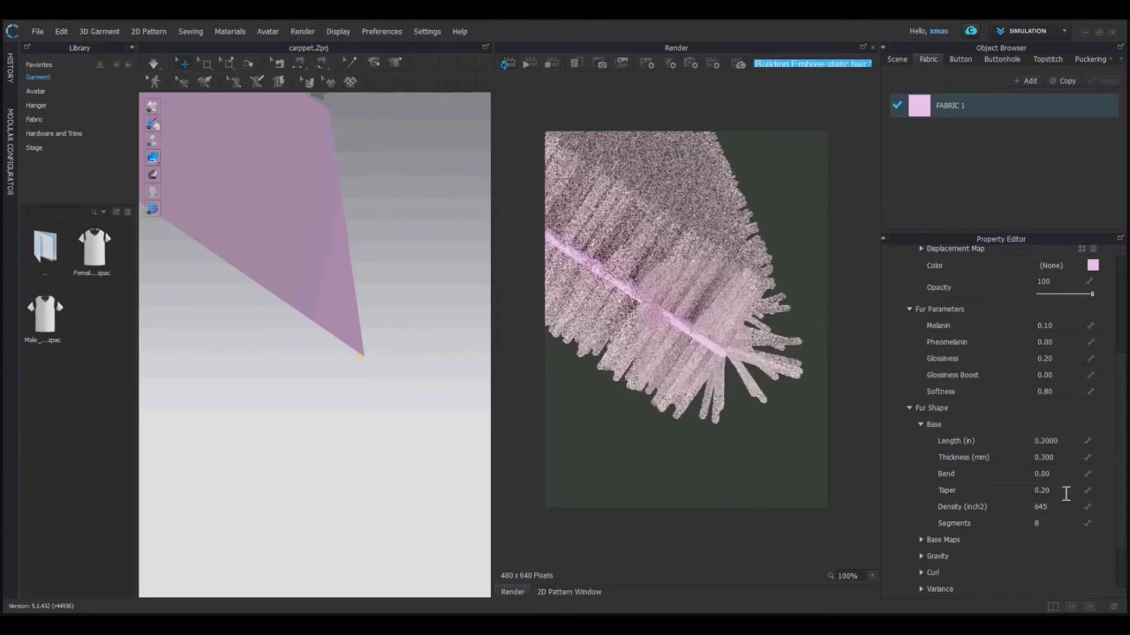
Set the base Density of FABRIC 1's fur shape to 100 and check it in the render preview.
double_click(1066, 501)
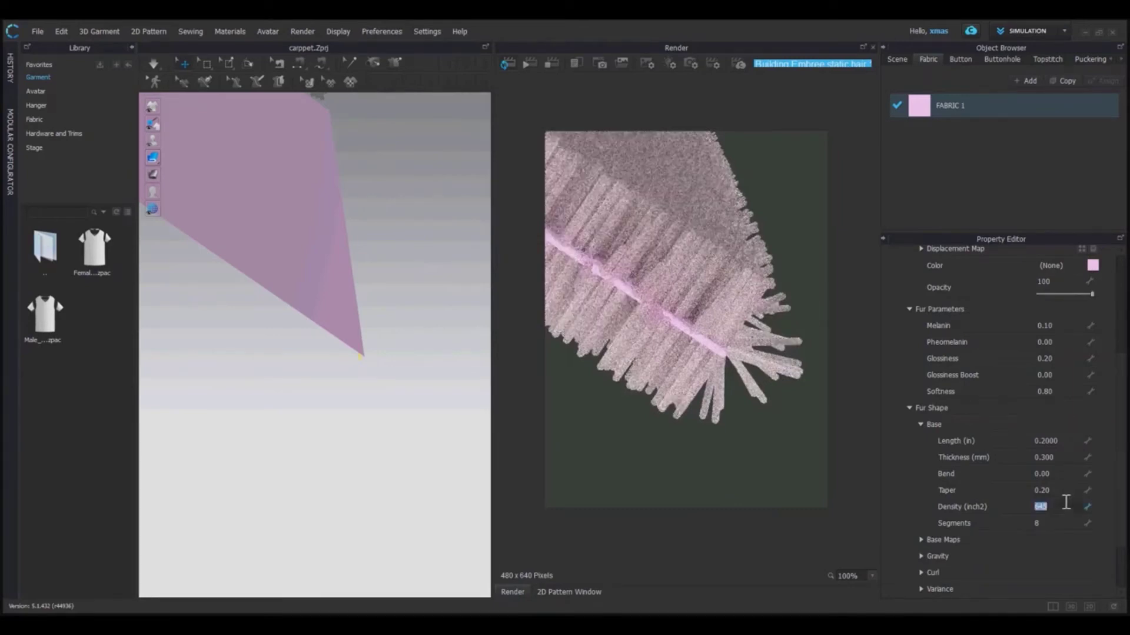
type("1000")
key("Return")
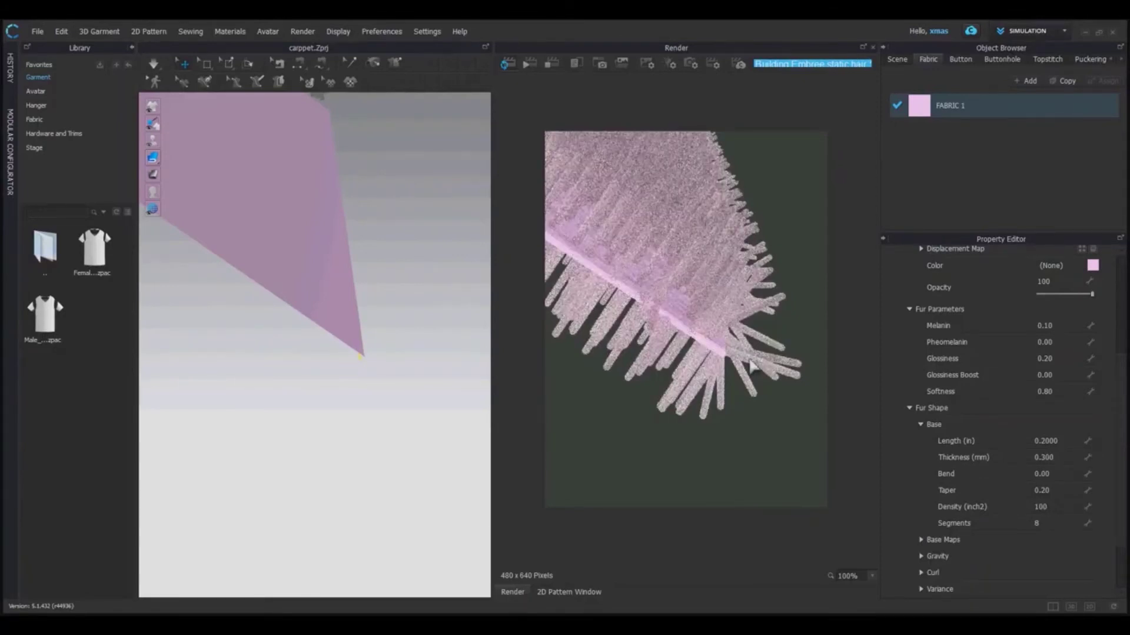
scroll(658, 318, "up", 1)
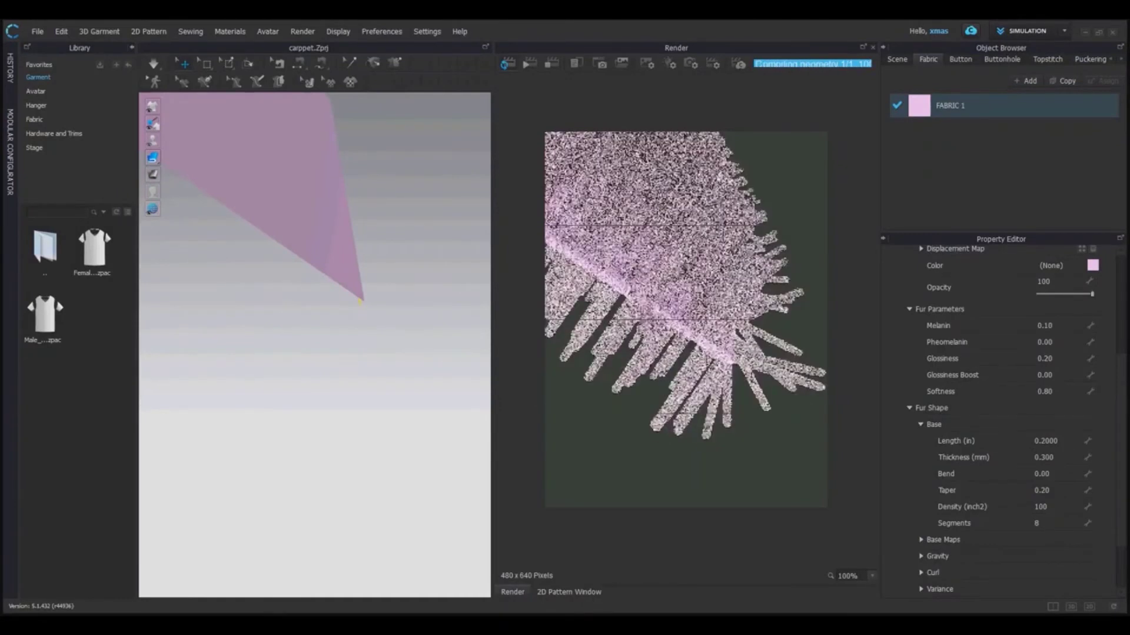
scroll(661, 324, "up", 1)
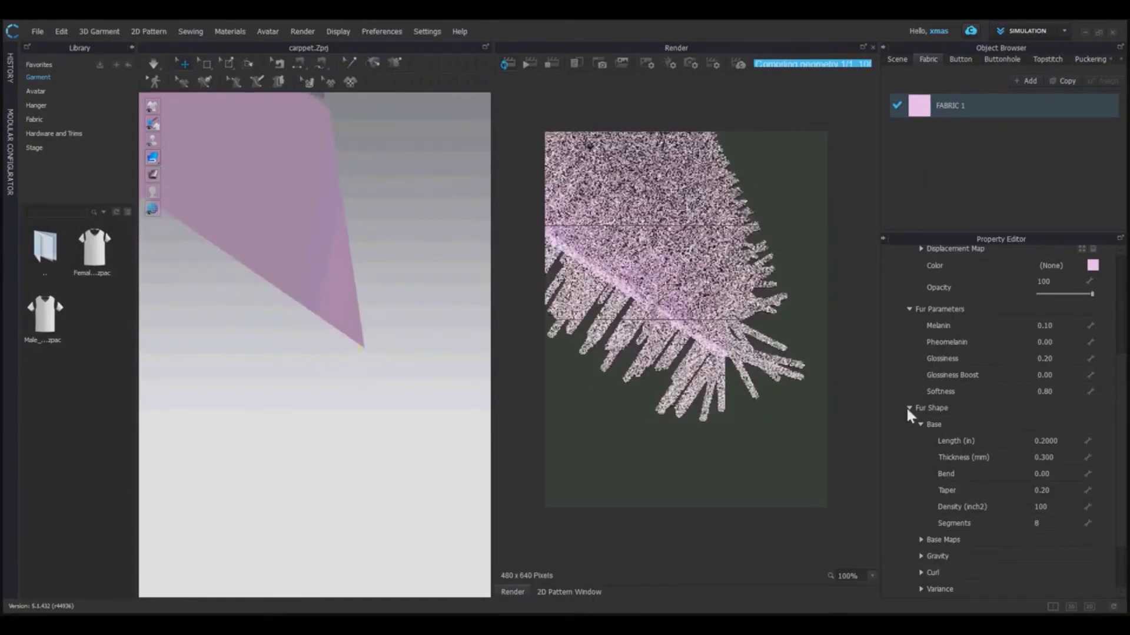
Set the base Density of FABRIC 1's fur shape to 500.
double_click(1052, 506)
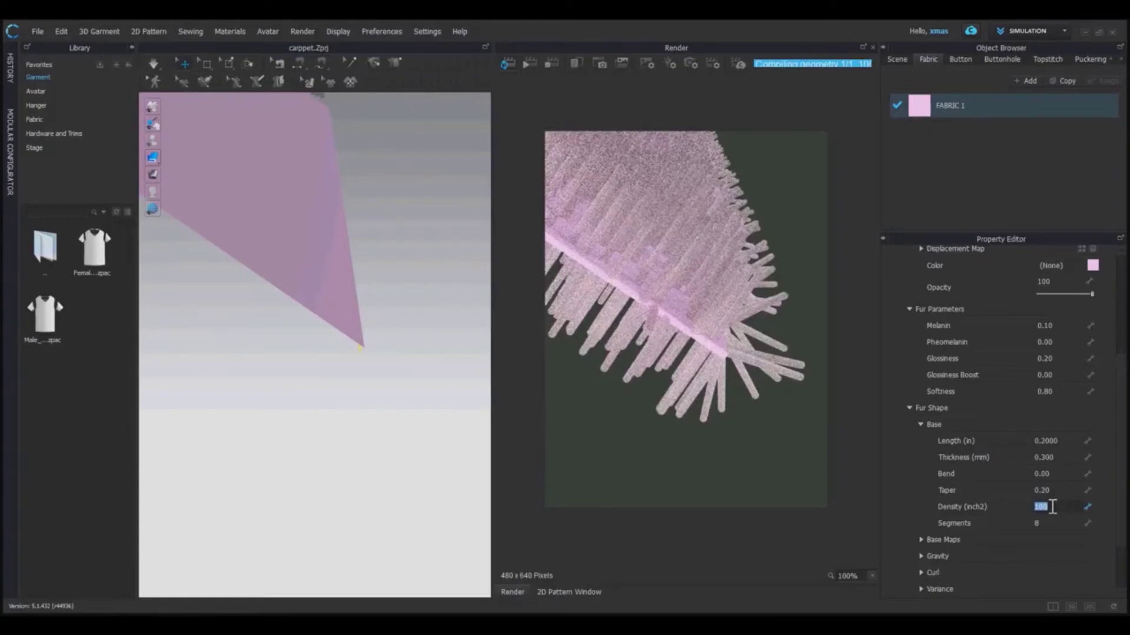
type("500")
key("Return")
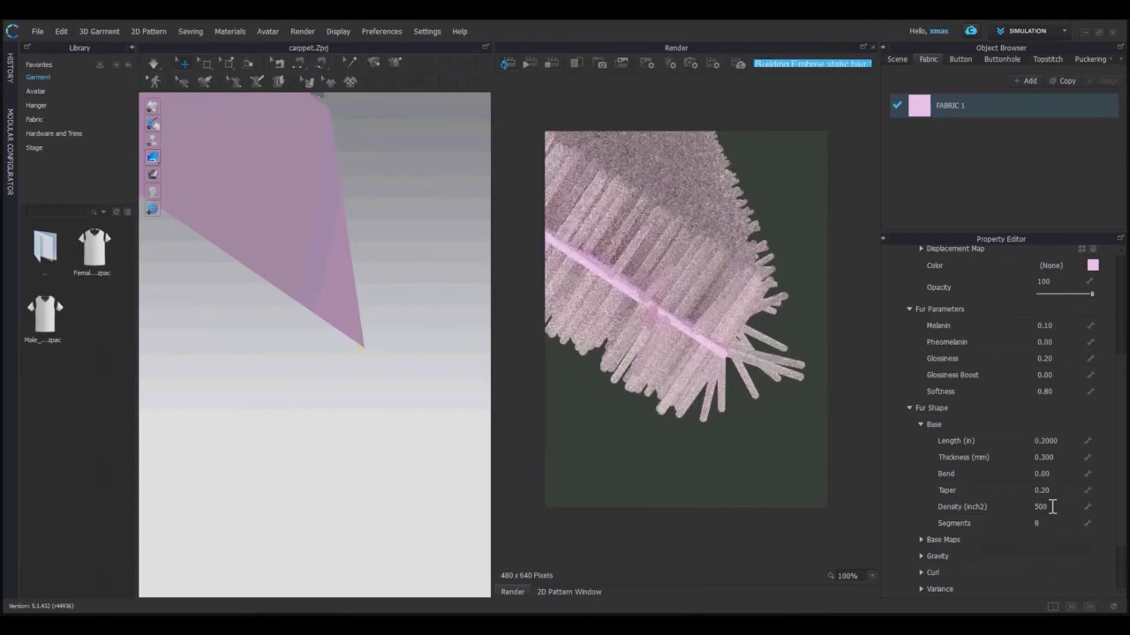
Try base Segments values of 4 and 8 for FABRIC 1's fur shape.
double_click(1047, 521)
type("4")
key("Return")
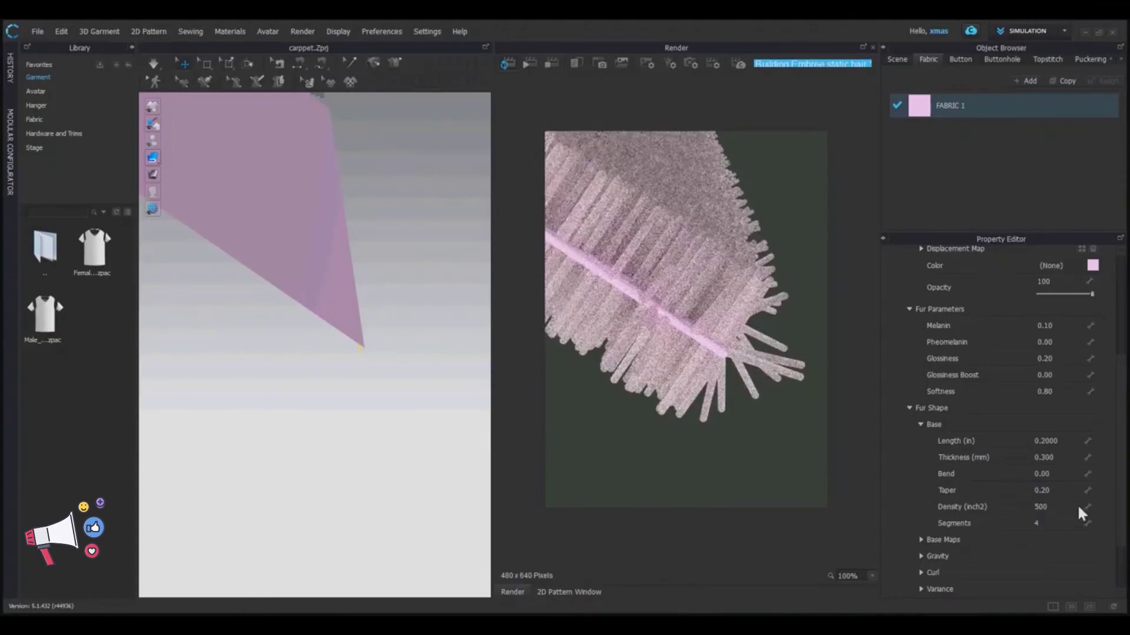
left_click(1057, 521)
type("8")
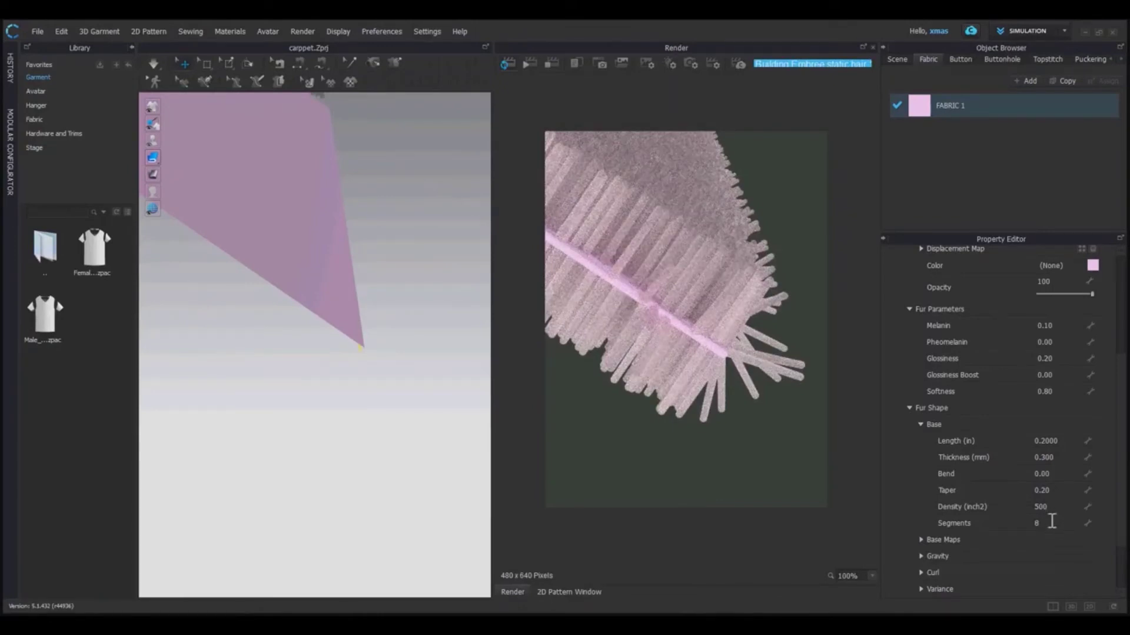
Set the base Segments of FABRIC 1's fur shape to 3.
double_click(1052, 521)
type("2")
key("BackSpace")
type("3")
key("Return")
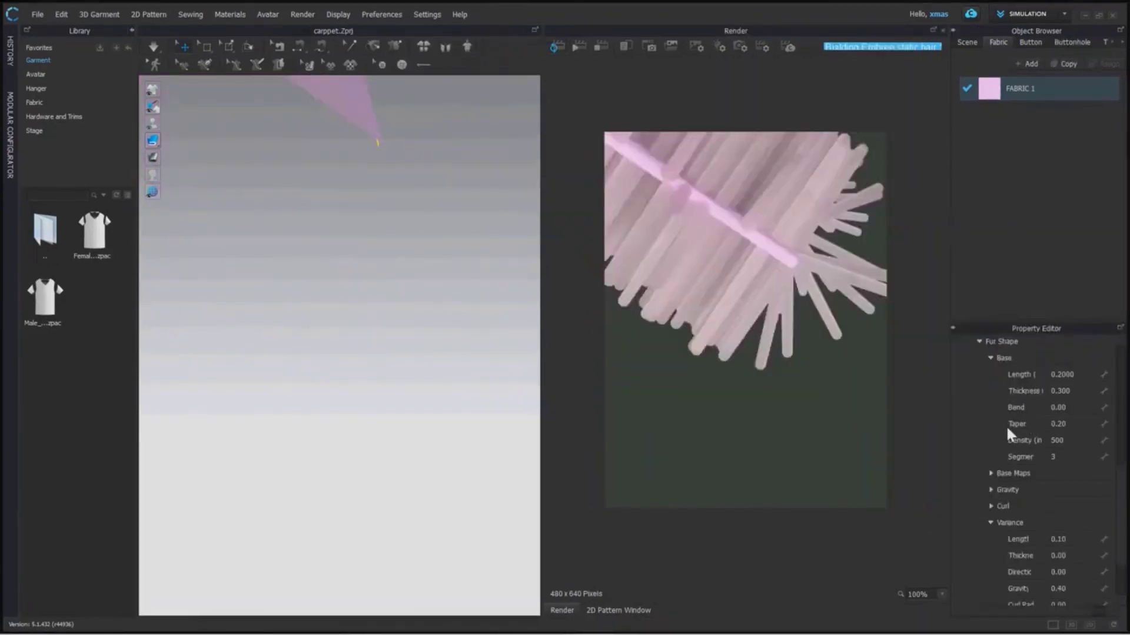
Review the fur's Variance settings, including length, direction, gravity and curl radius.
scroll(1005, 425, "down", 2)
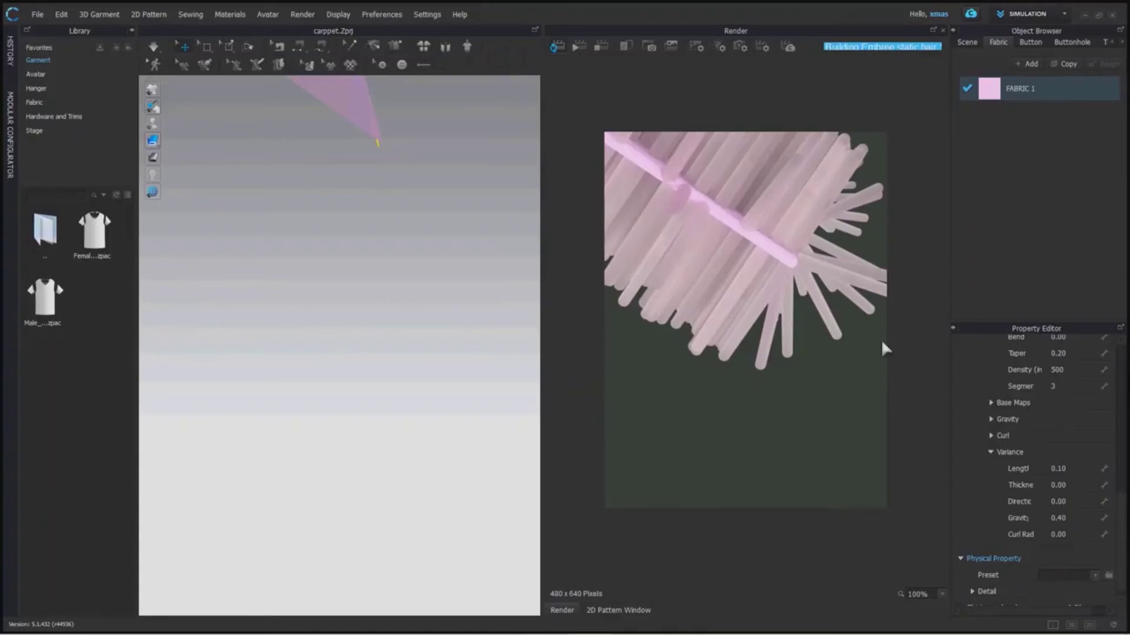
left_click(1074, 467)
left_click(1074, 468)
left_click(1076, 500)
left_click(1076, 522)
key("Tab")
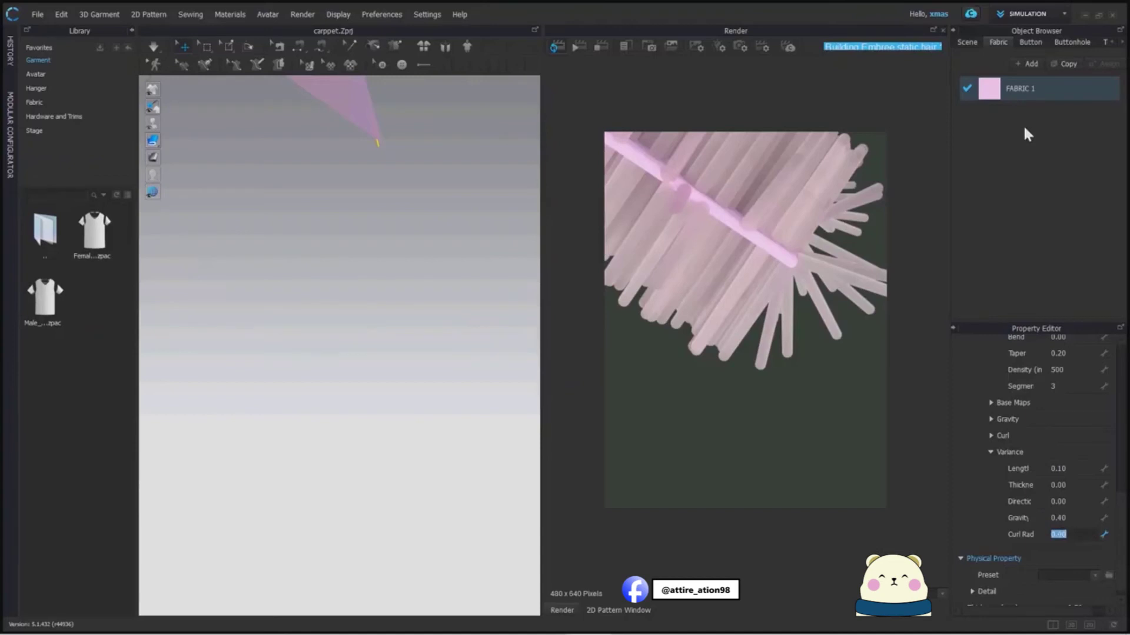
Load the "striped" image from the FAbric folder as FABRIC 1's front texture.
double_click(1068, 92)
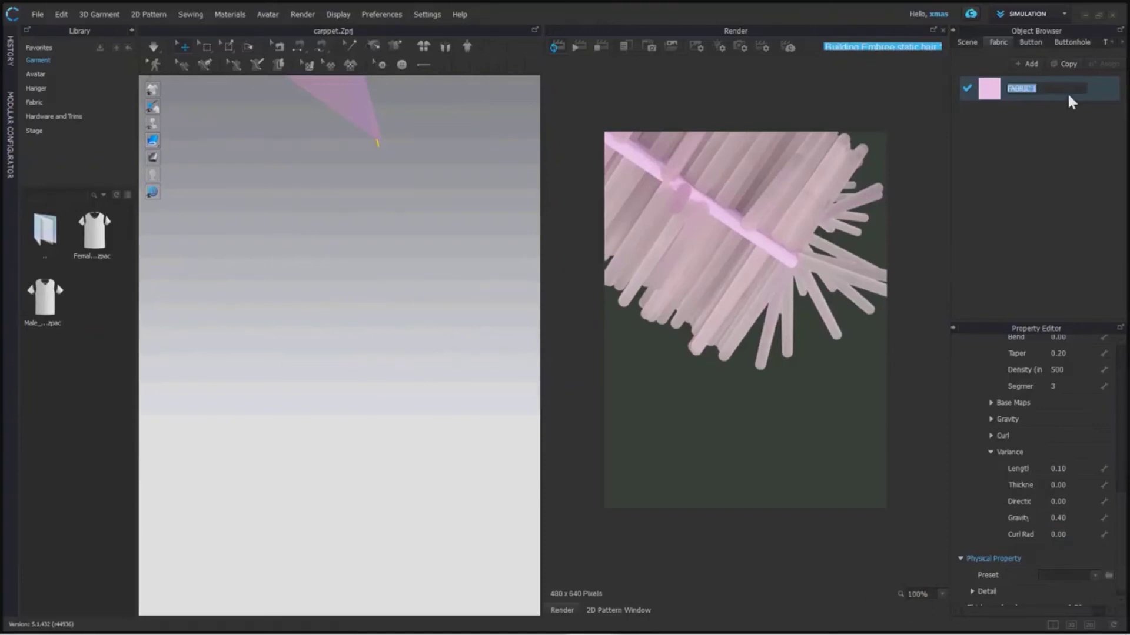
left_click(1095, 87)
scroll(1039, 400, "up", 5)
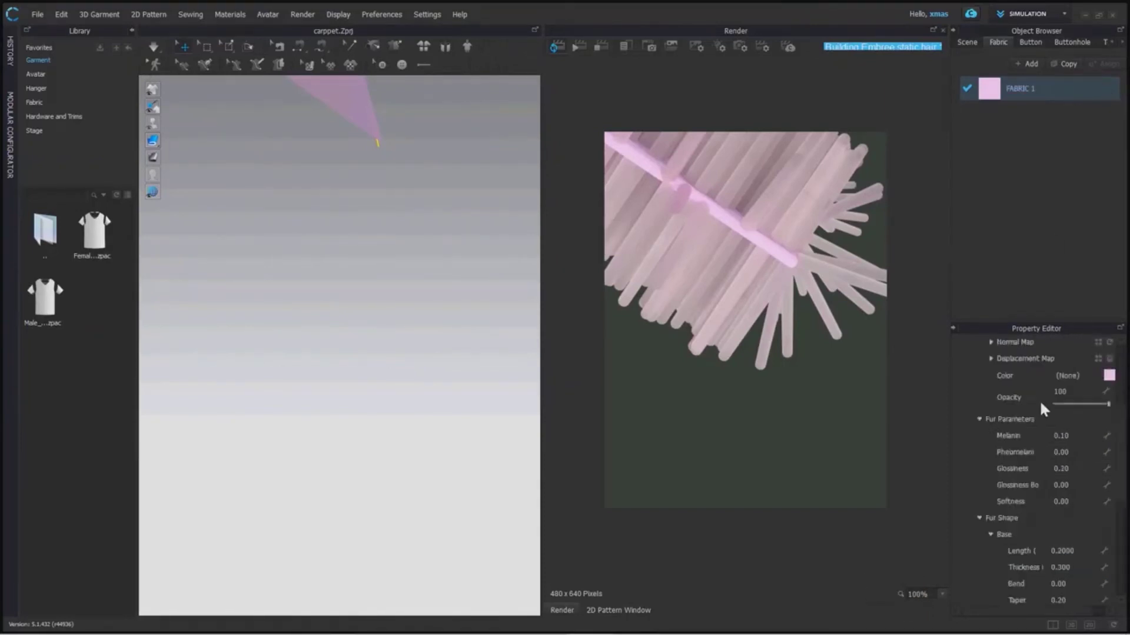
scroll(1039, 400, "up", 3)
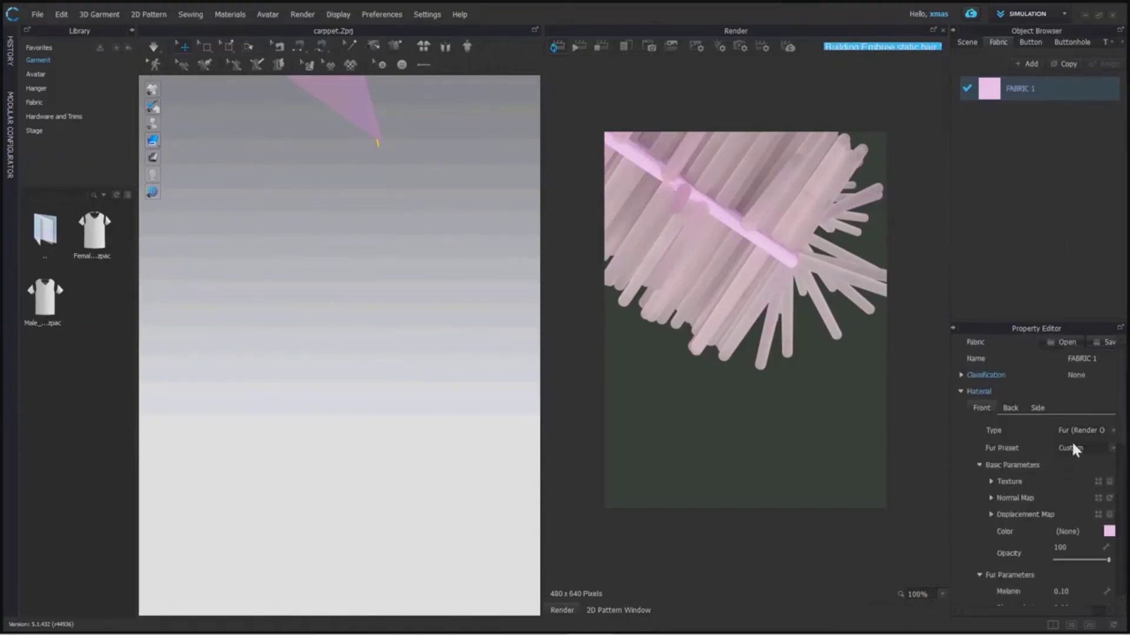
left_click(1097, 481)
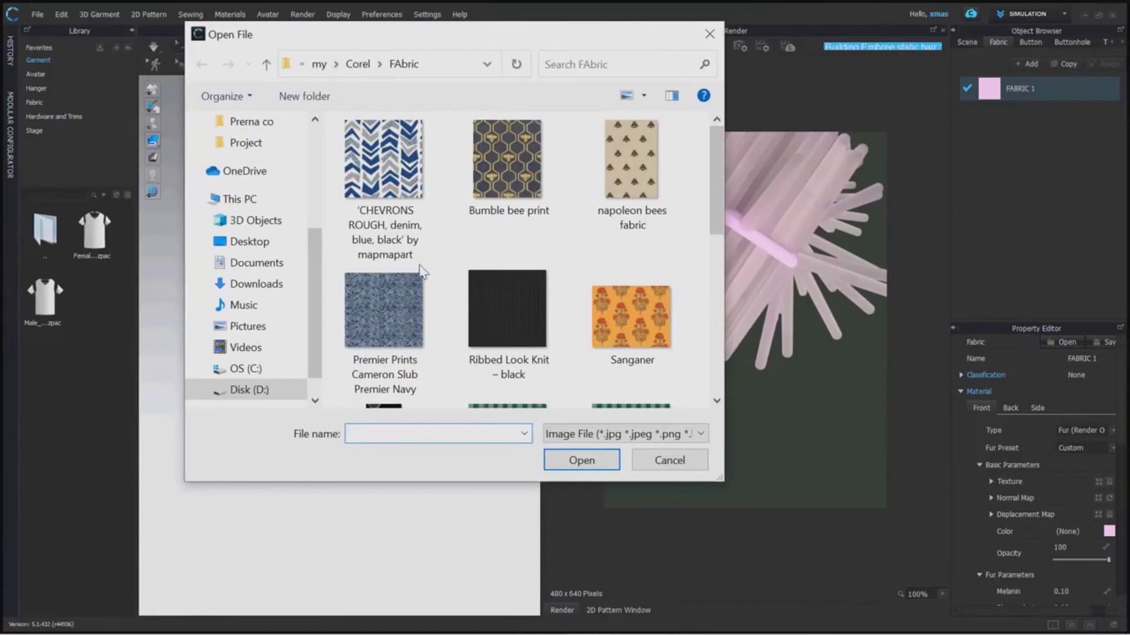
scroll(478, 239, "down", 3)
left_click(602, 191)
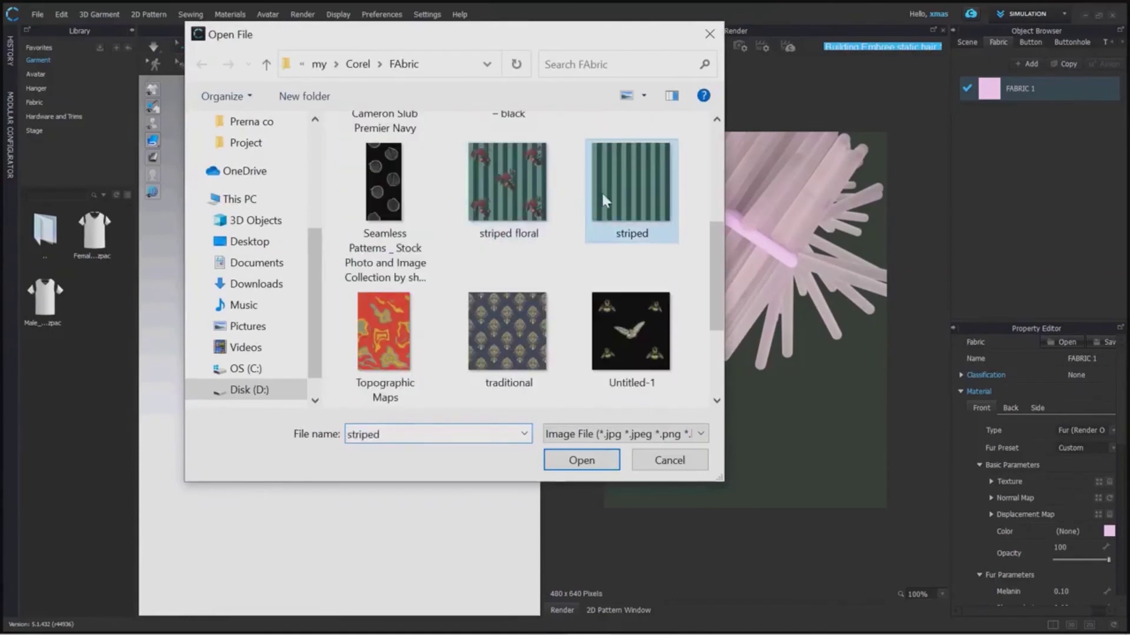
left_click(581, 462)
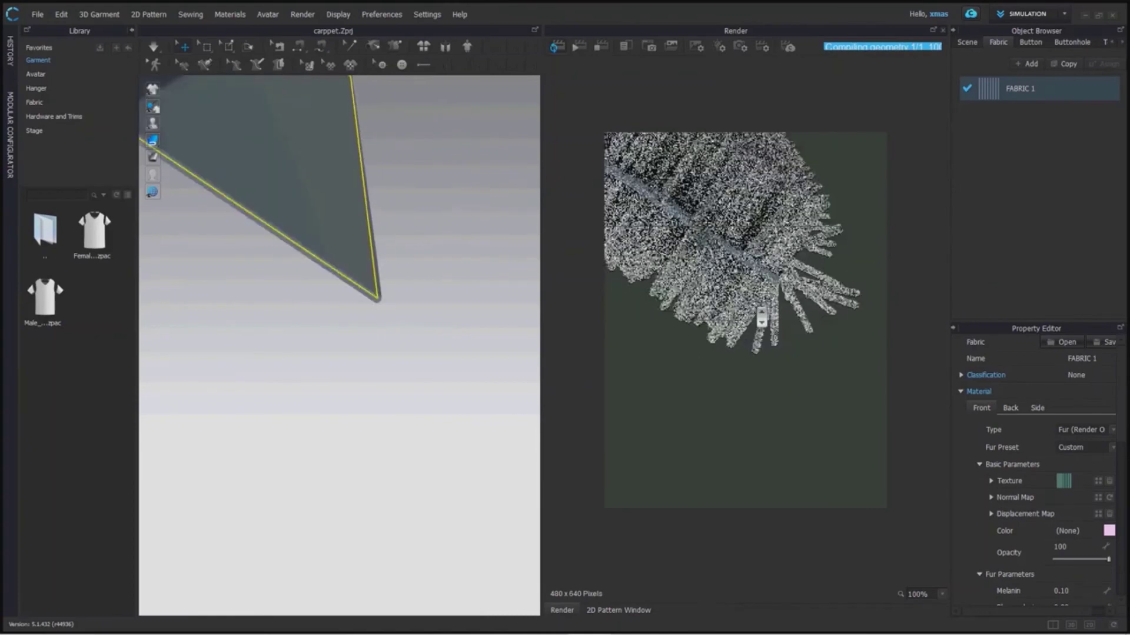
Select the striped carpet in the 3D view and rotate it about the gizmo's red axis.
right_click_drag(763, 393, 354, 182)
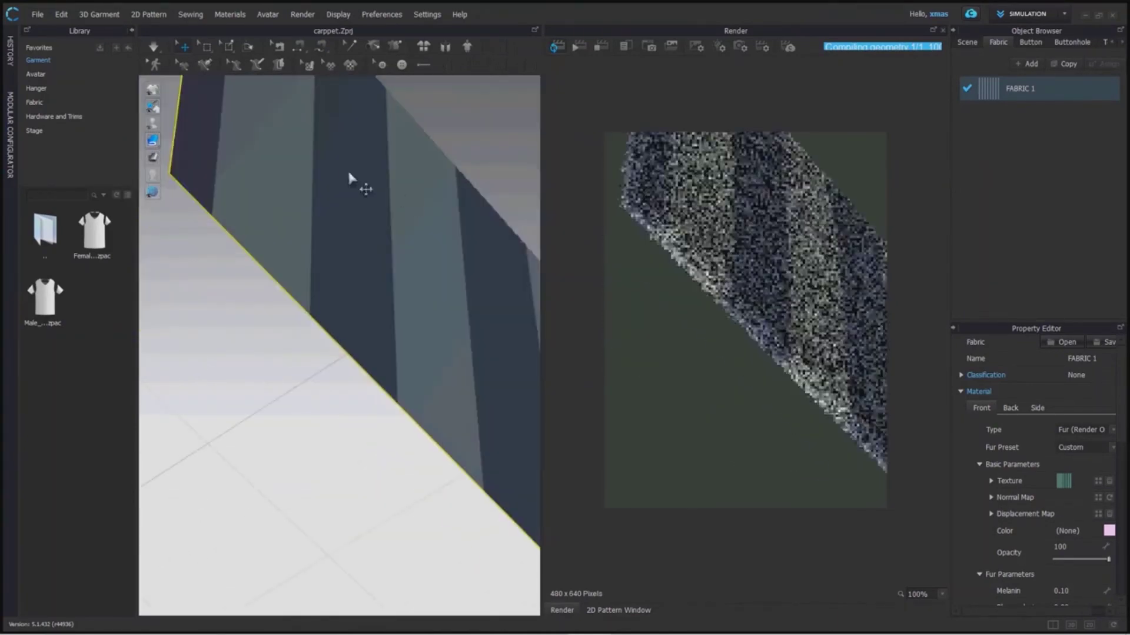
left_click(282, 187)
right_click_drag(280, 189, 438, 203)
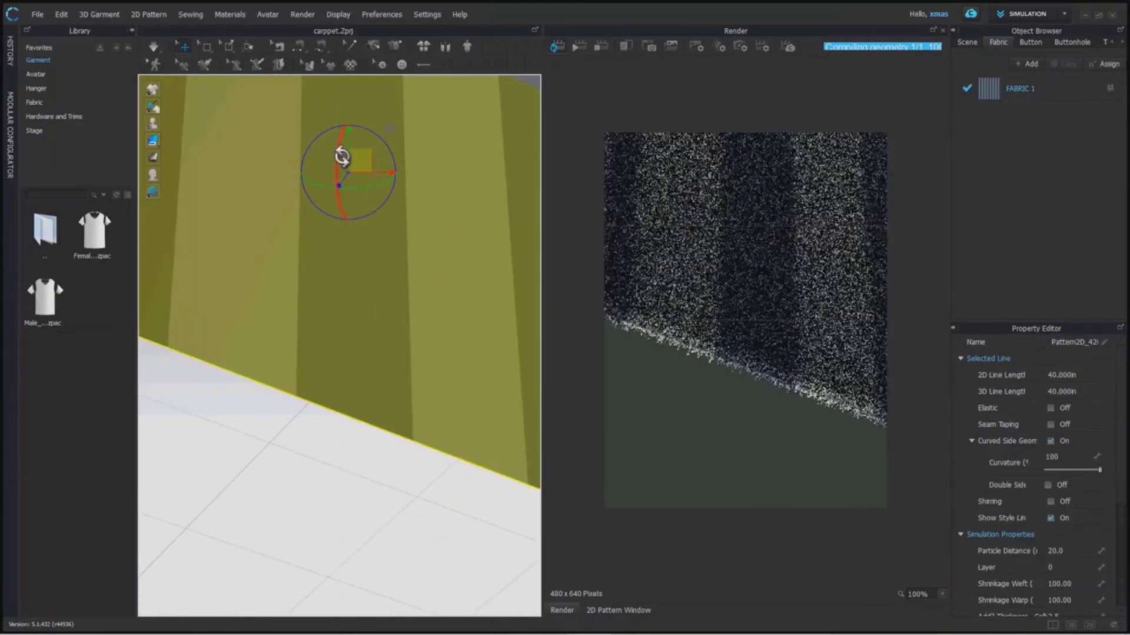
left_click_drag(344, 162, 325, 253)
right_click_drag(324, 253, 277, 340)
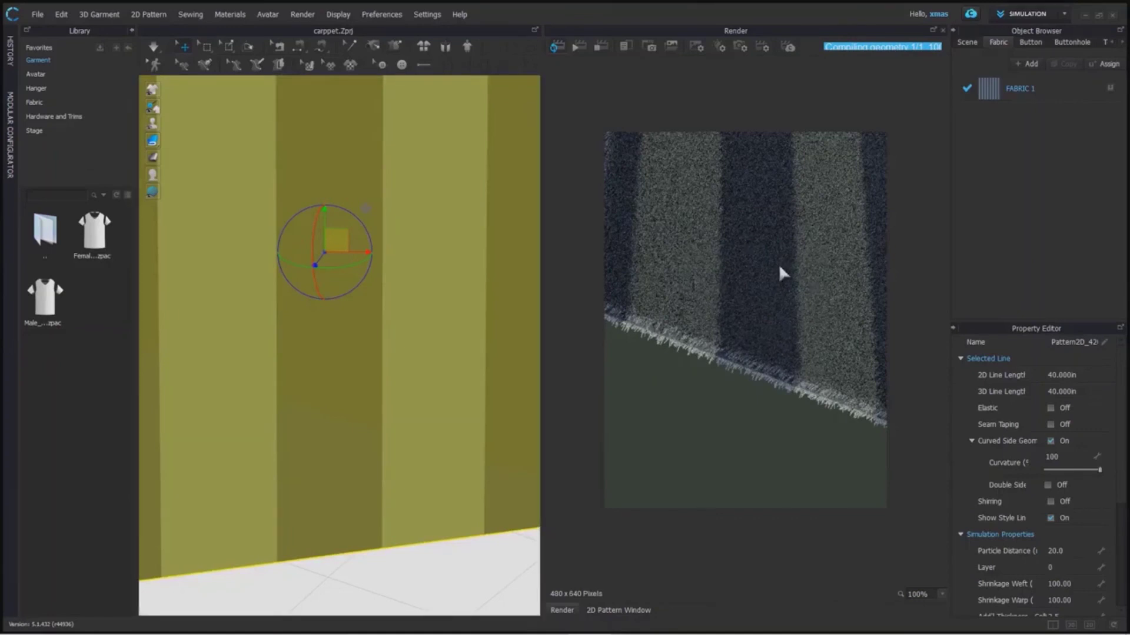
middle_click_drag(780, 268, 716, 403)
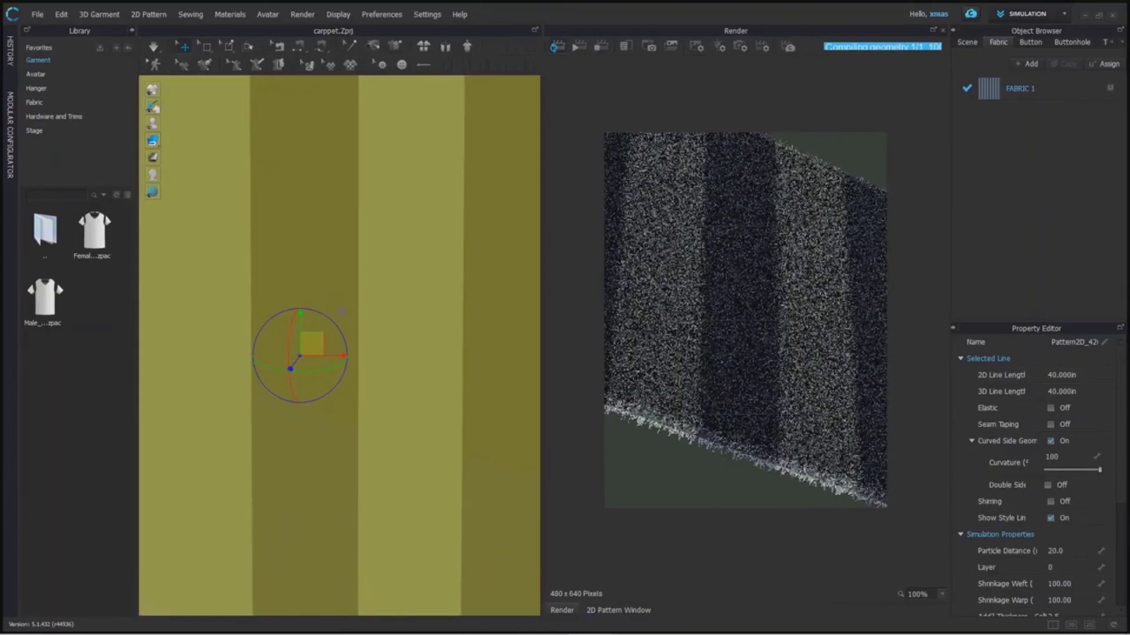
scroll(760, 379, "down", 5)
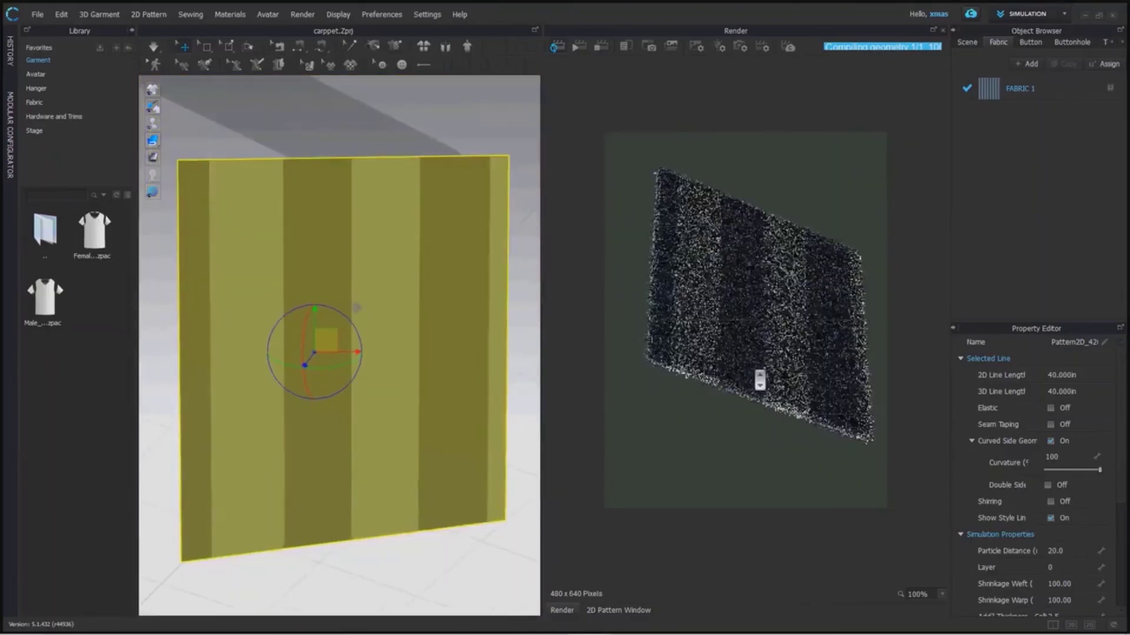
middle_click_drag(760, 380, 738, 387)
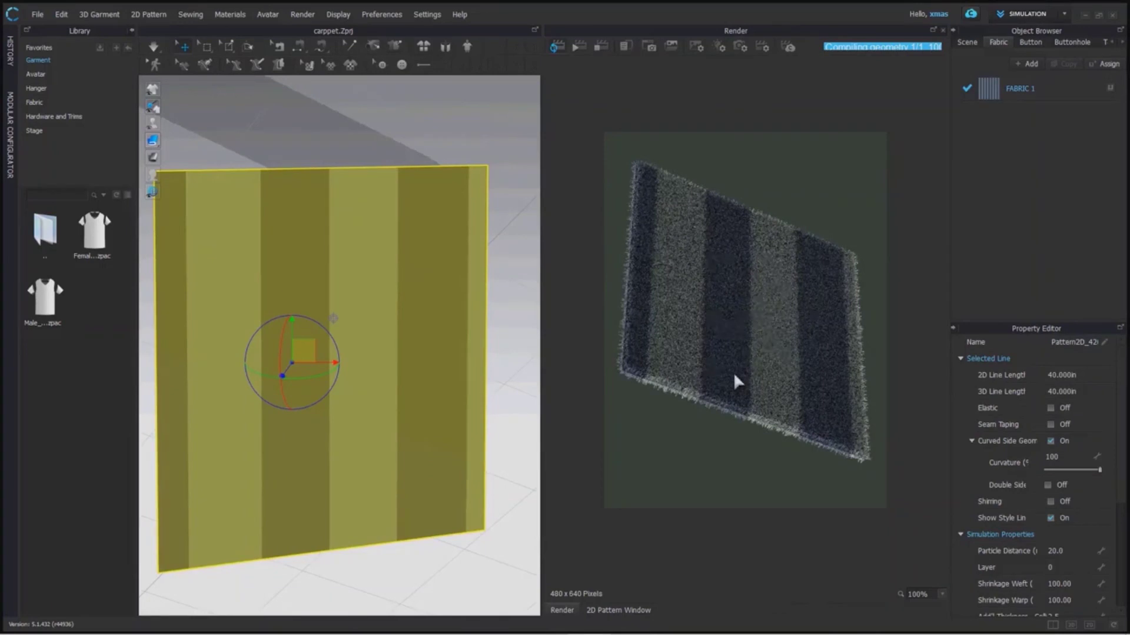
Select FABRIC 1 and look through its available fur presets without choosing one.
left_click(1019, 88)
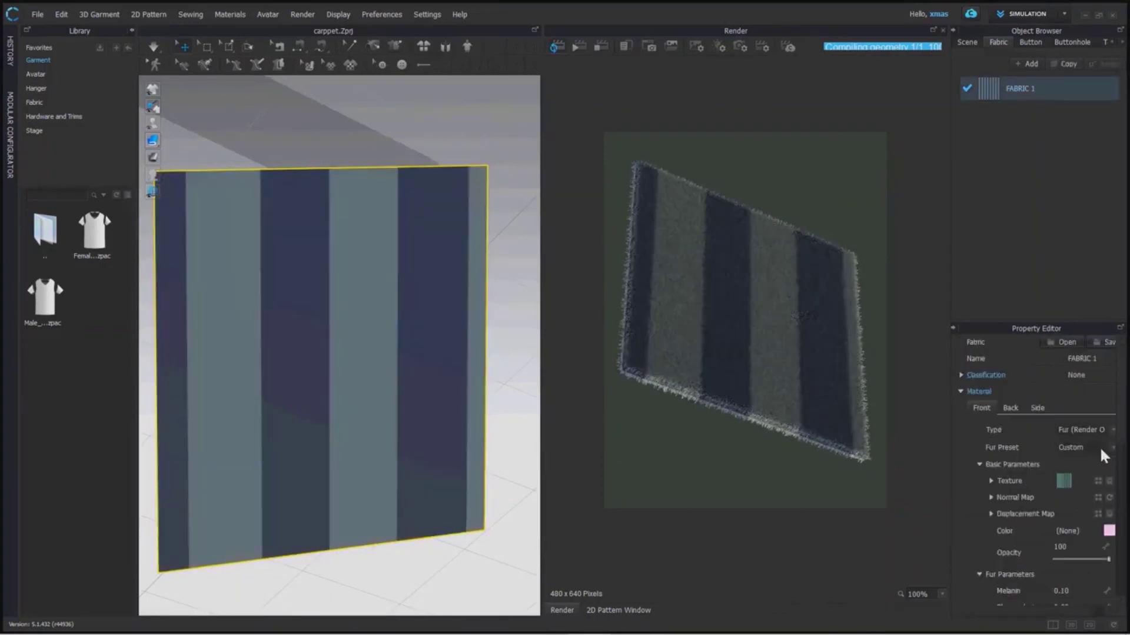
left_click(1114, 448)
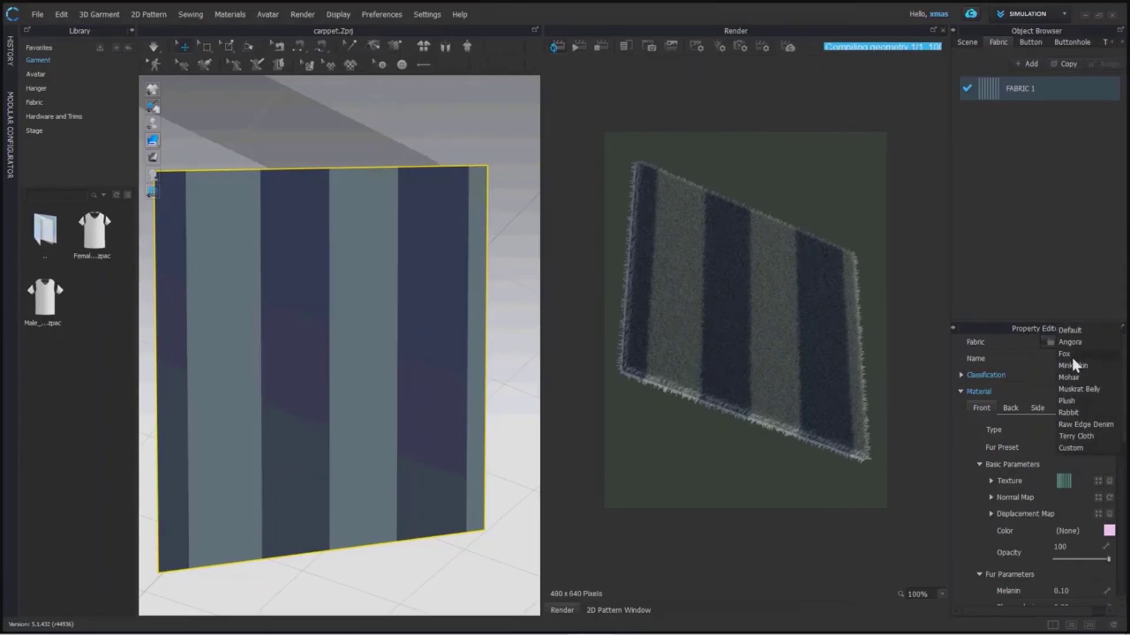
left_click(1029, 388)
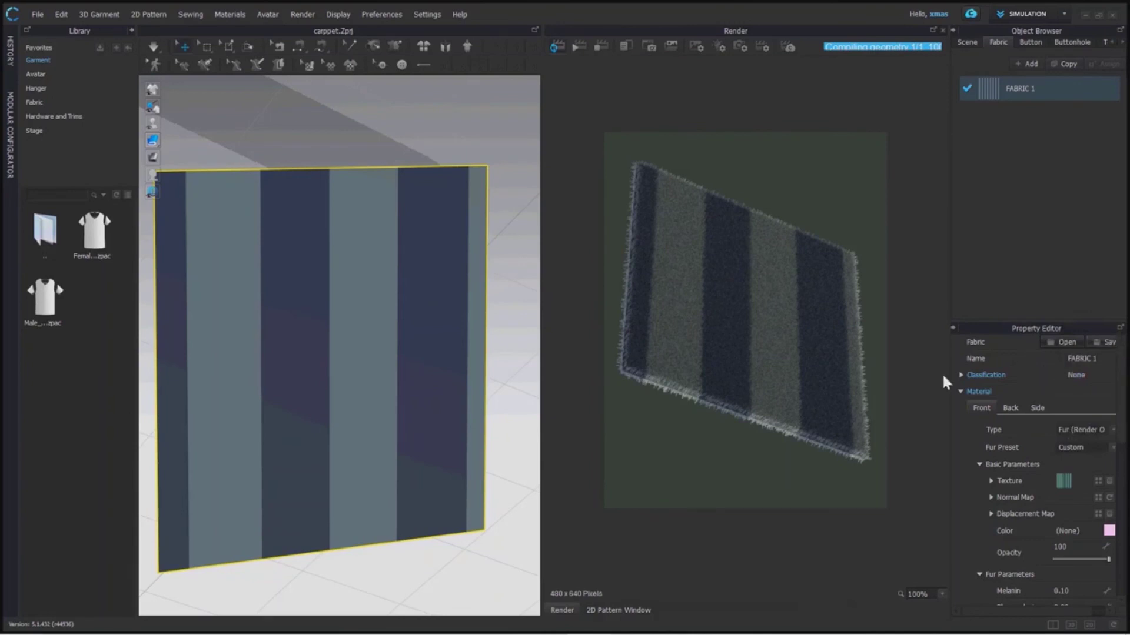
Widen the Property Editor, view the preview image options for saving the fabric, and cancel without saving.
left_click_drag(952, 381, 886, 383)
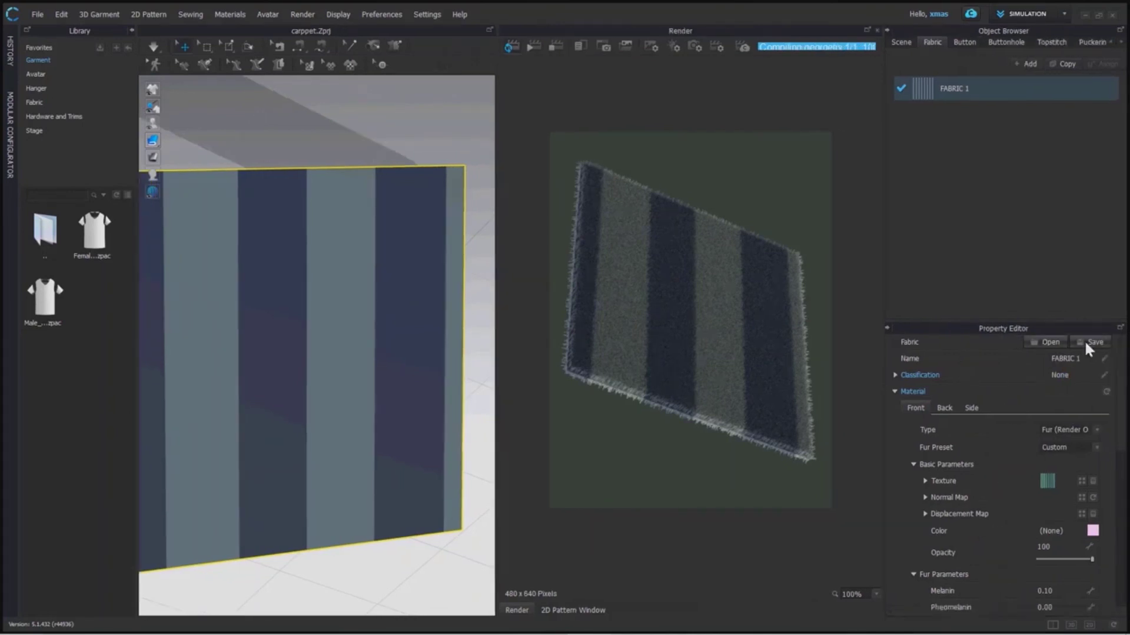
left_click(1085, 344)
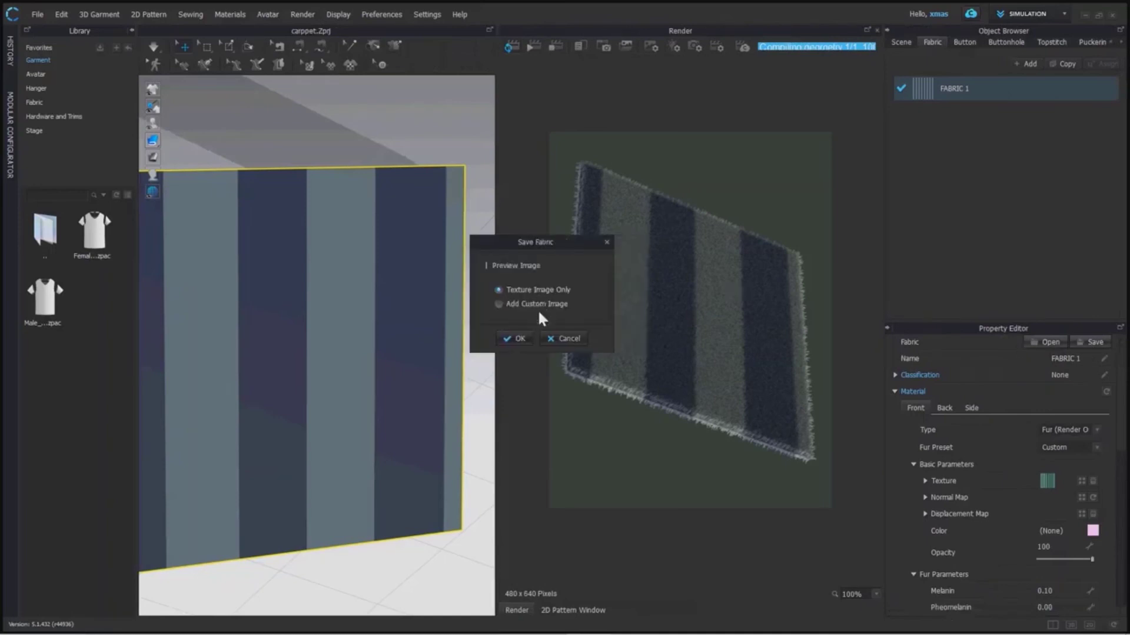
left_click(575, 344)
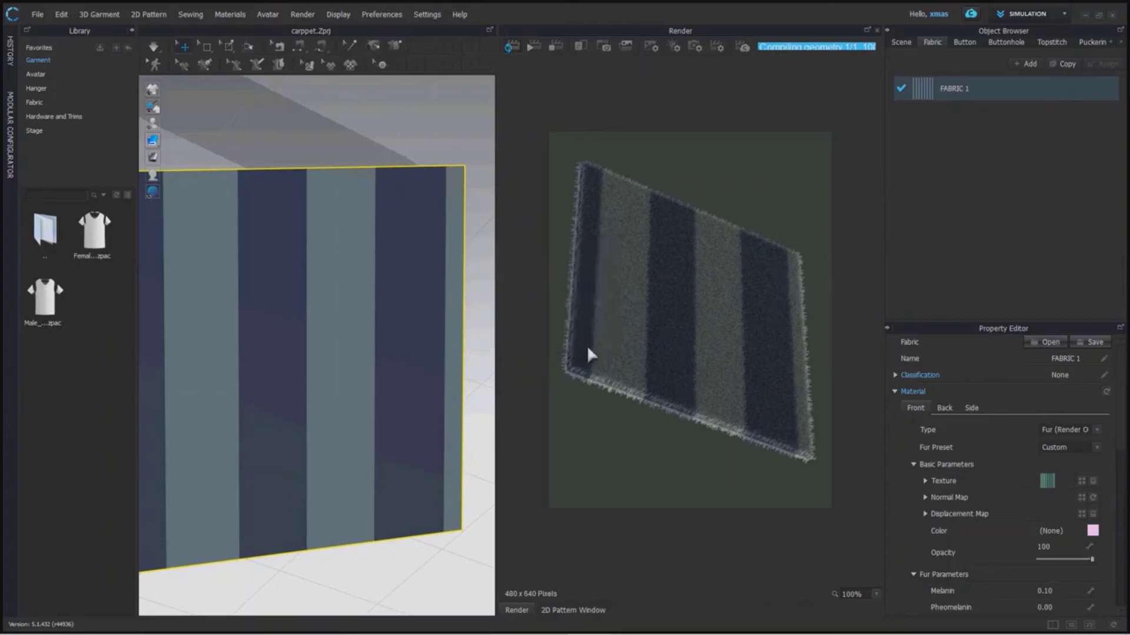
Apply the Terry Cloth fur preset to FABRIC 1 and inspect the carpet from a closer angle.
left_click(1097, 448)
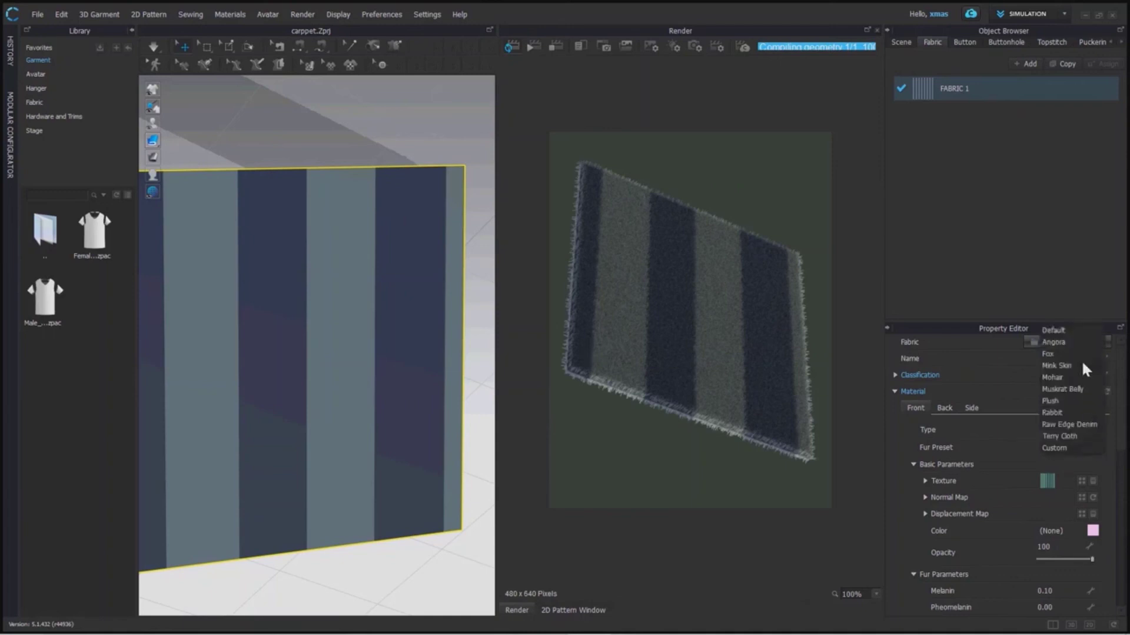
left_click(1060, 437)
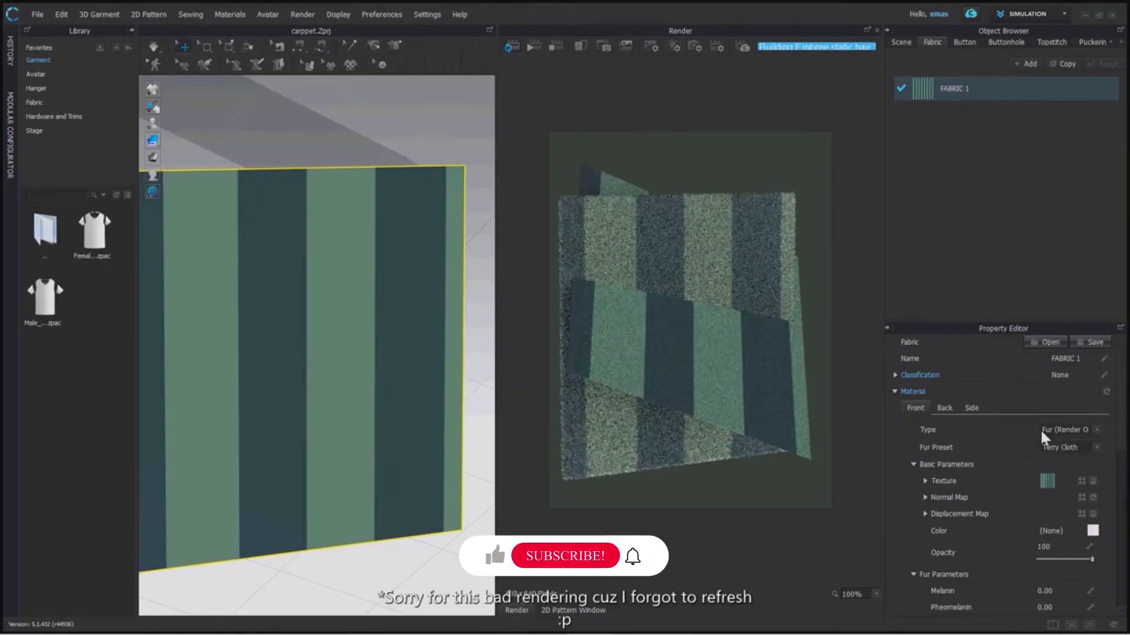
right_click_drag(814, 371, 759, 421)
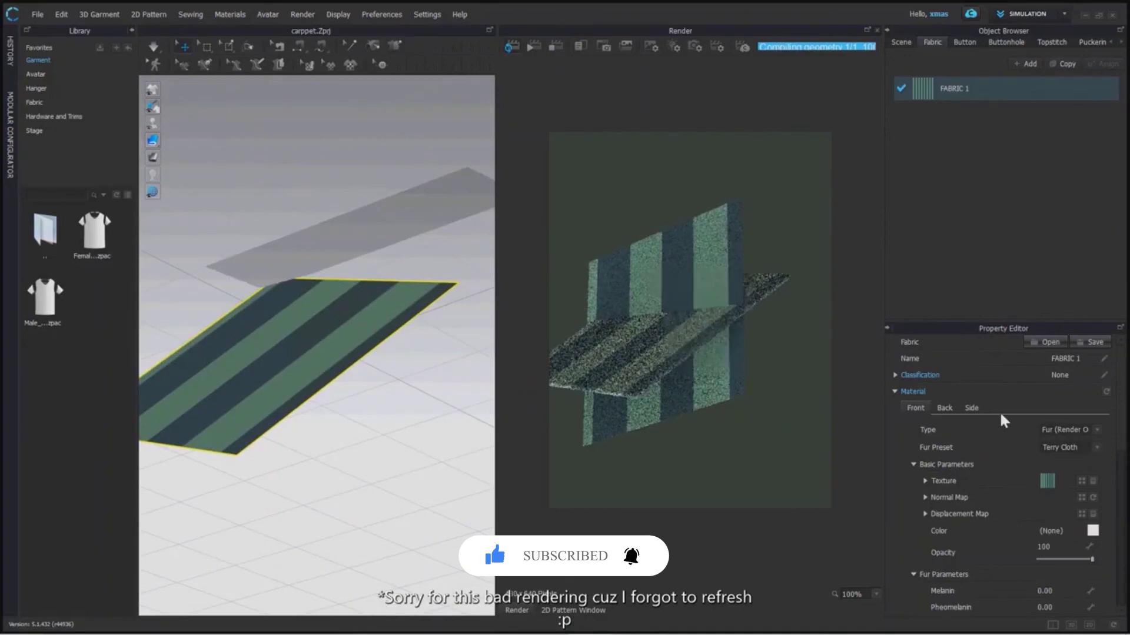
scroll(659, 395, "up", 6)
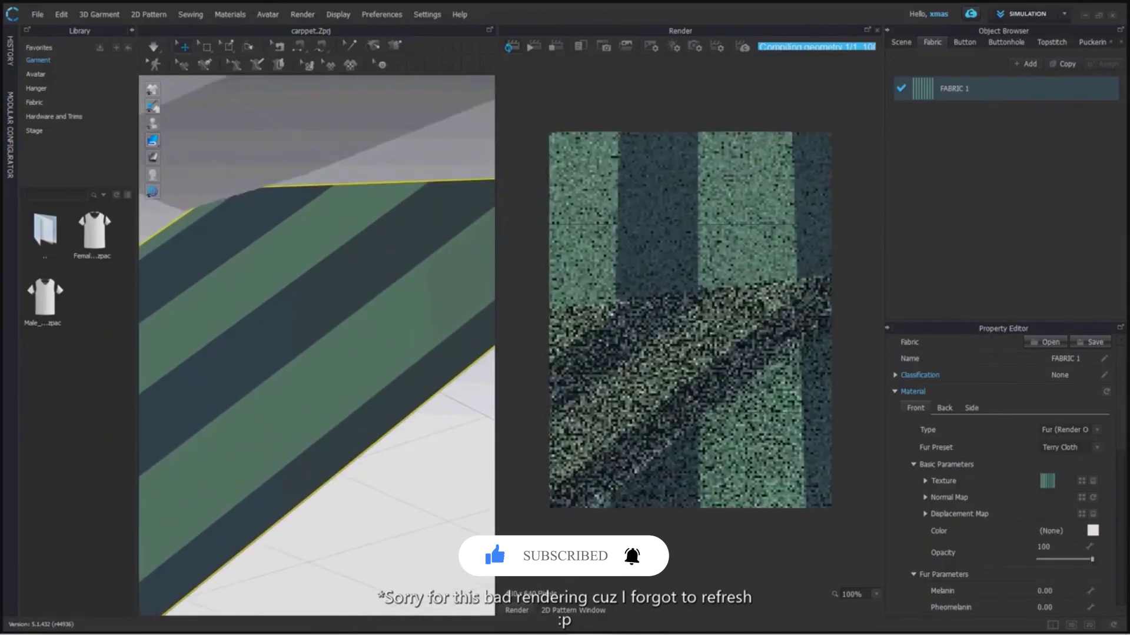
right_click_drag(659, 395, 744, 372)
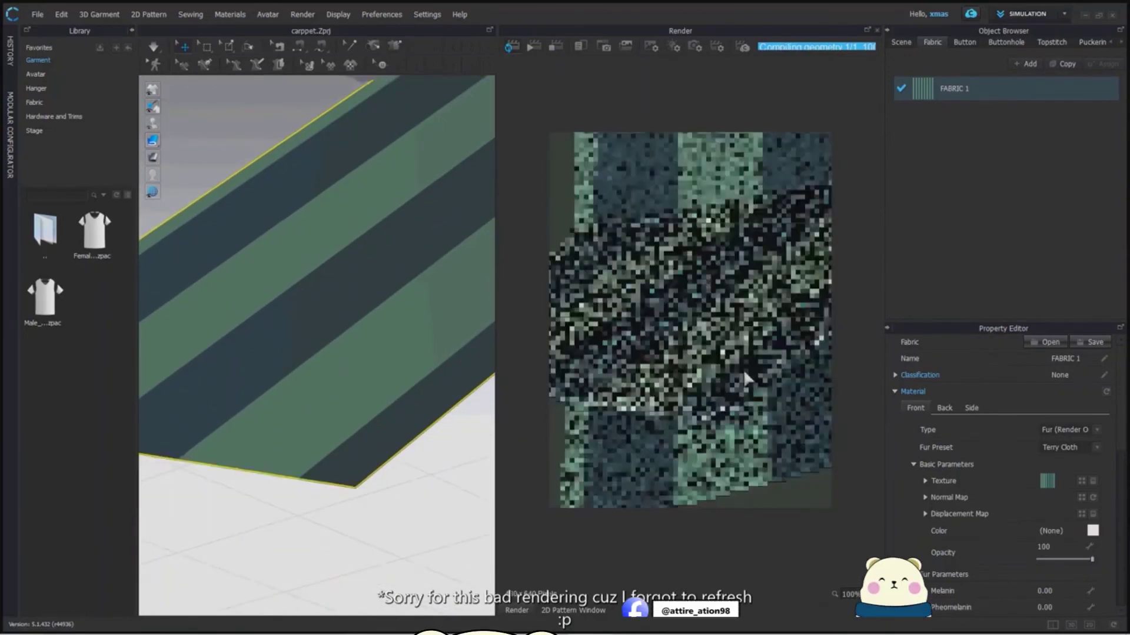